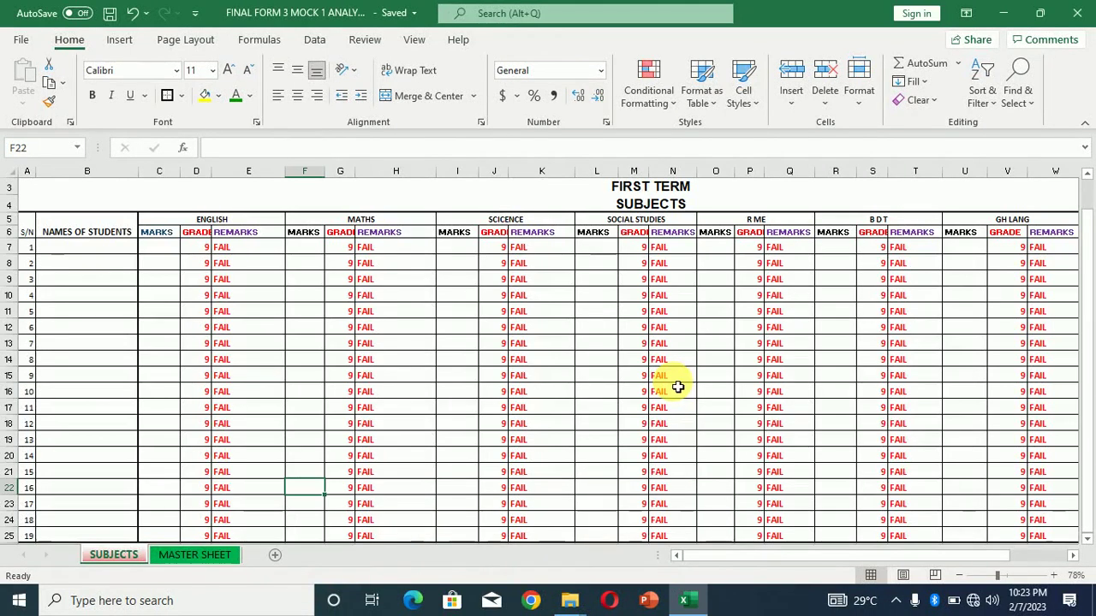
Inspect the grade lookup formula in M15 and the student name column on the SUBJECTS sheet
{"action": "key", "text": "alt"}
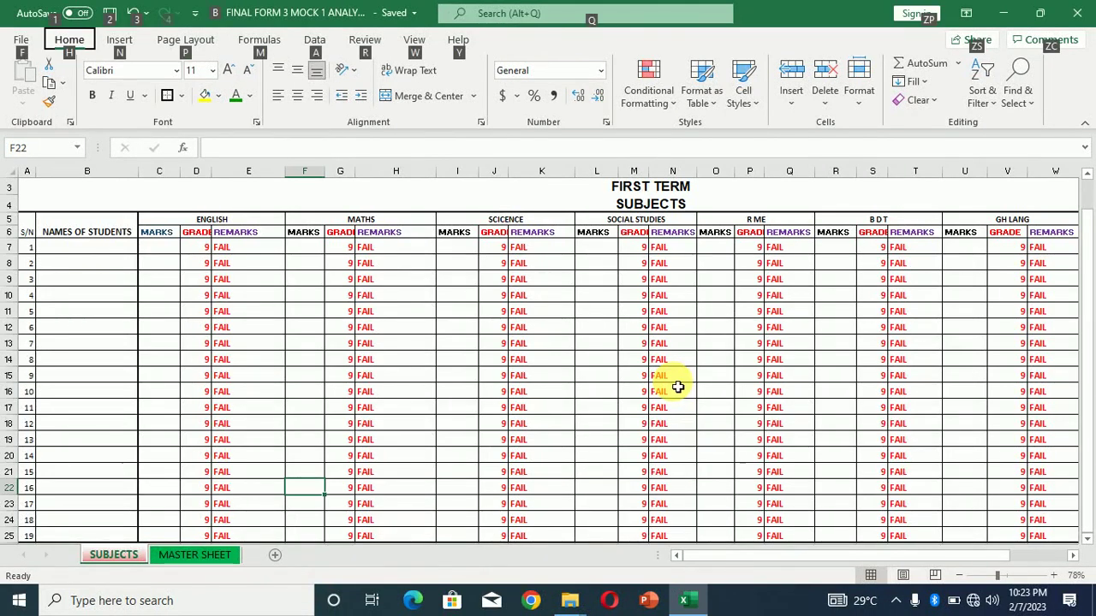
{"action": "left_click", "coordinate": [628, 377]}
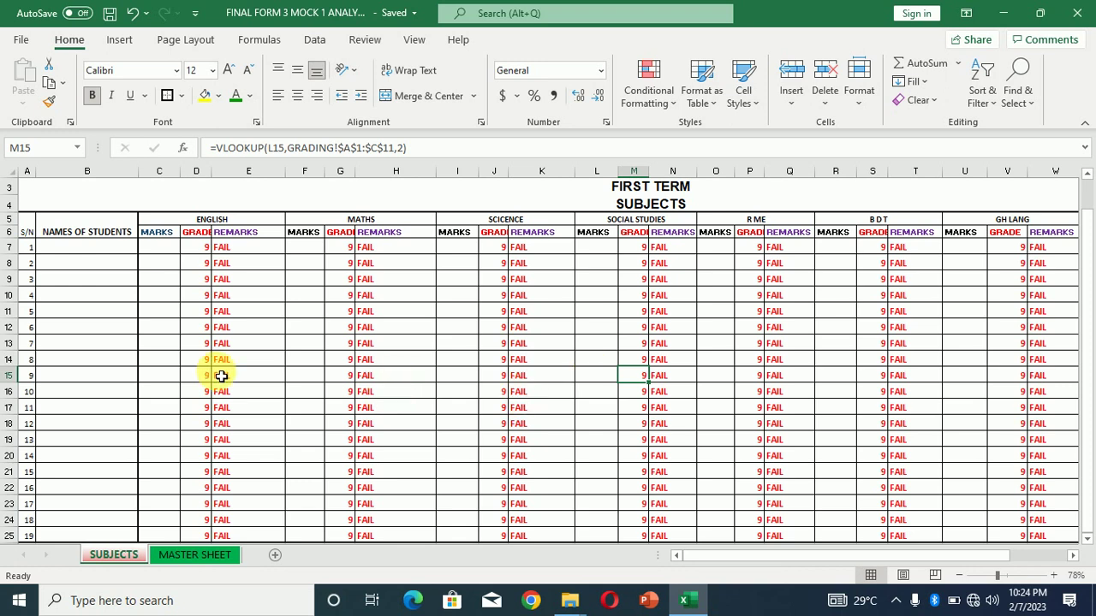
{"action": "left_click", "coordinate": [121, 247]}
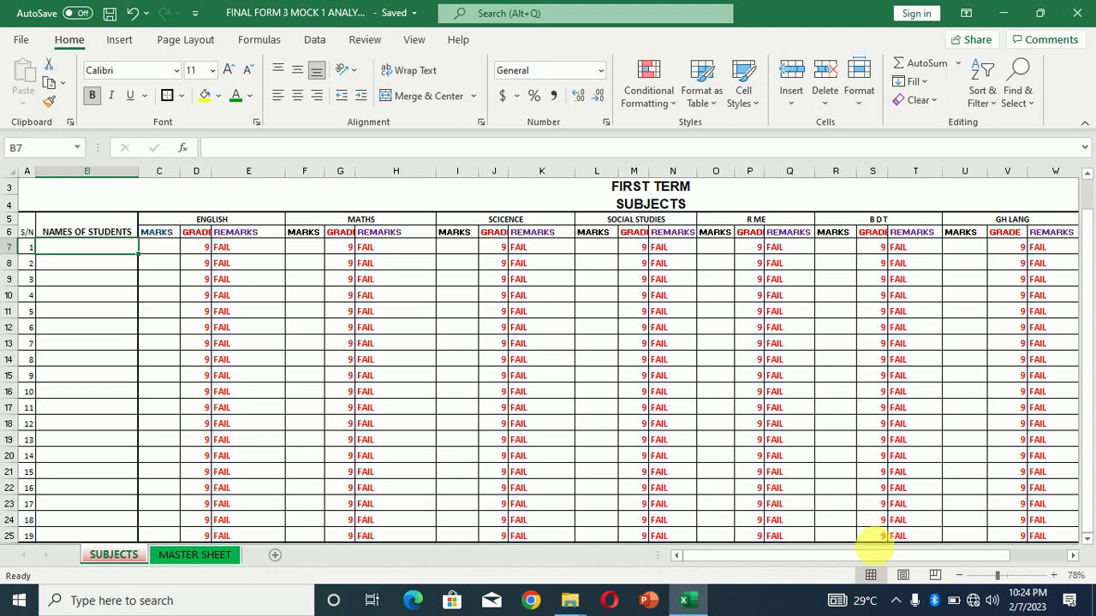
{"action": "left_click_drag", "start_coordinate": [866, 557], "coordinate": [890, 563]}
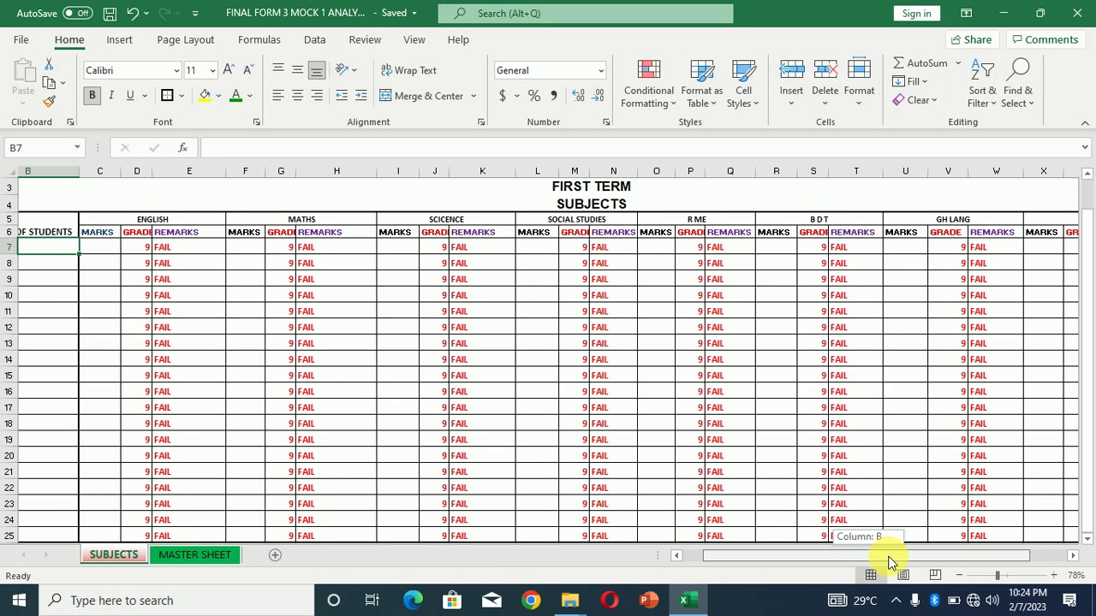
{"action": "left_click_drag", "start_coordinate": [890, 562], "coordinate": [844, 558]}
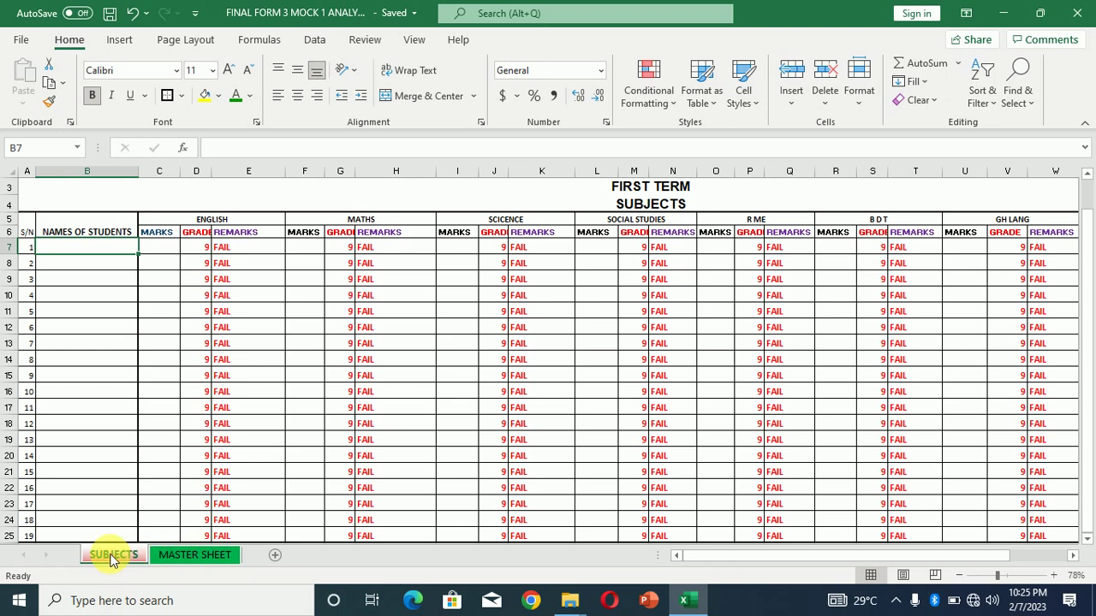
On the MASTER SHEET, bold the EXAMINATION header in B1 and check the C1 and D1 headers
{"action": "left_click", "coordinate": [180, 556]}
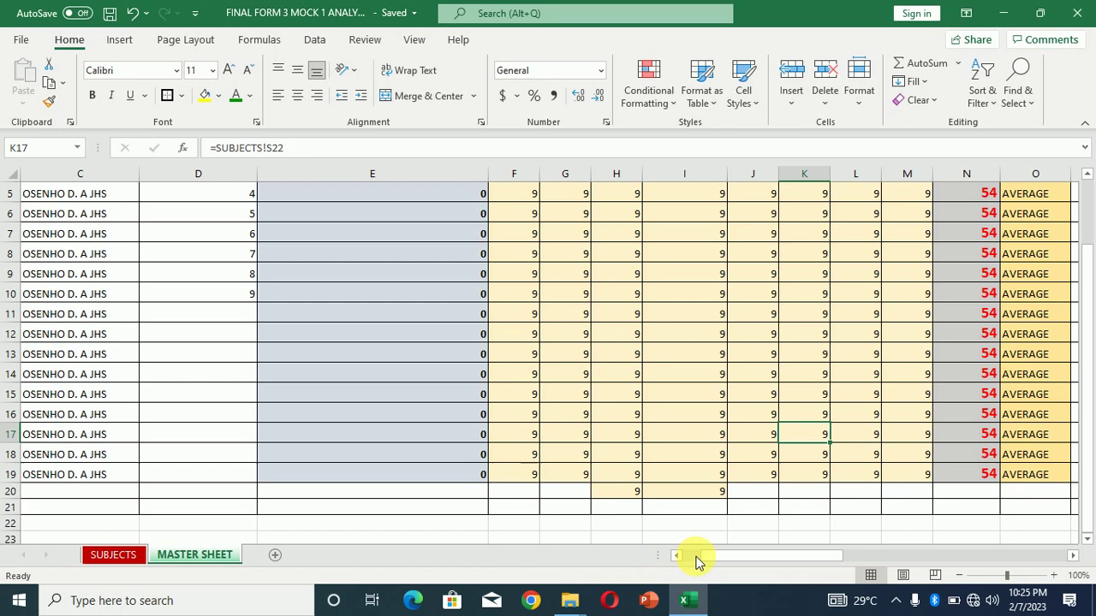
{"action": "left_click_drag", "start_coordinate": [696, 558], "coordinate": [691, 558]}
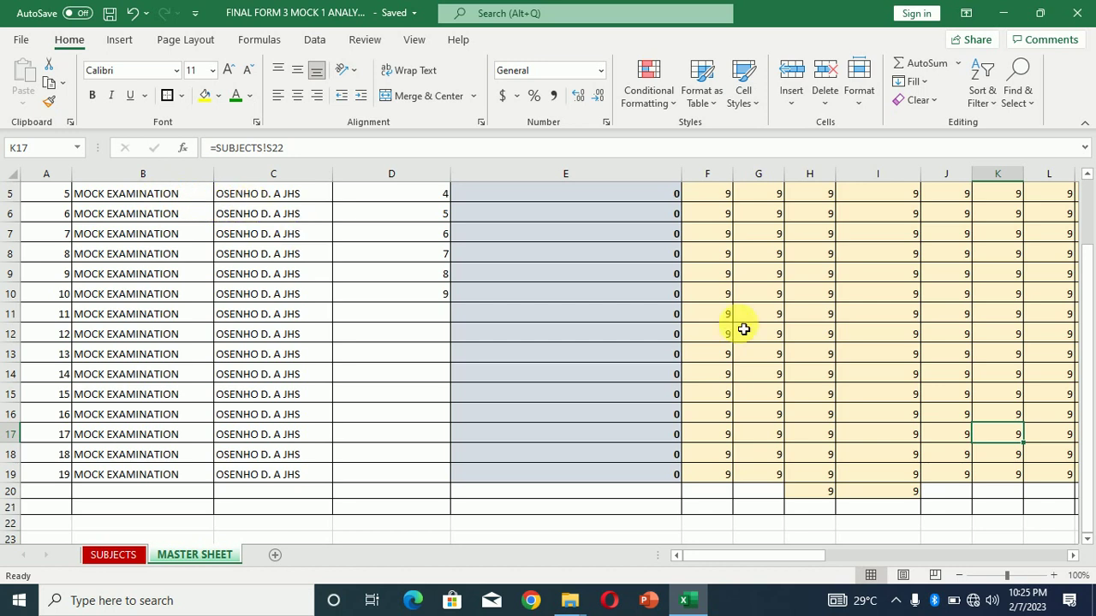
{"action": "scroll", "coordinate": [1091, 248], "scroll_direction": "up", "scroll_amount": 2}
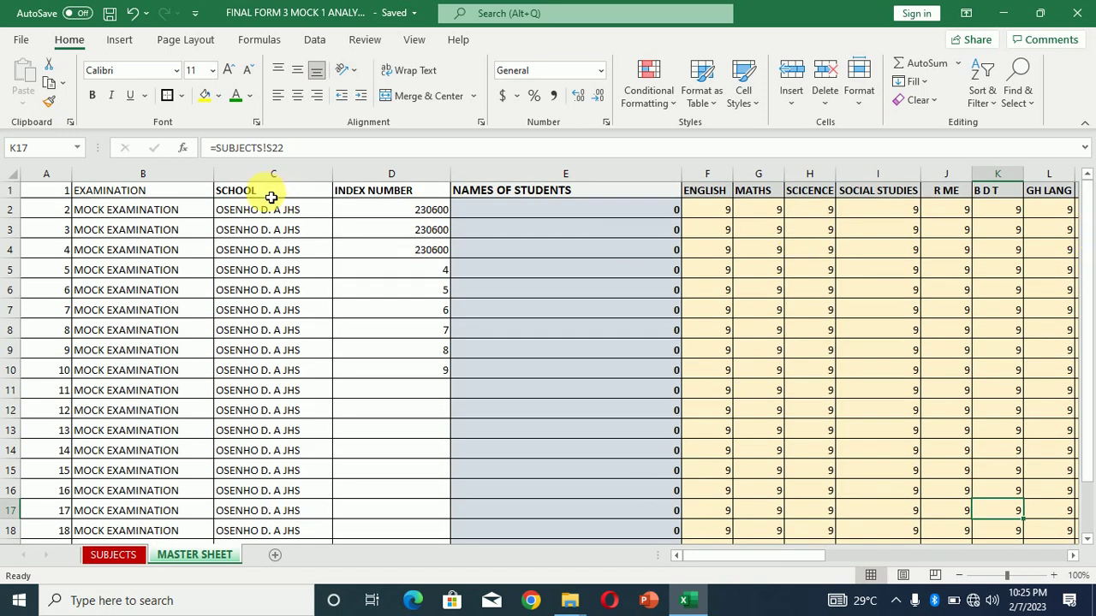
{"action": "left_click", "coordinate": [147, 190]}
{"action": "left_click", "coordinate": [92, 95]}
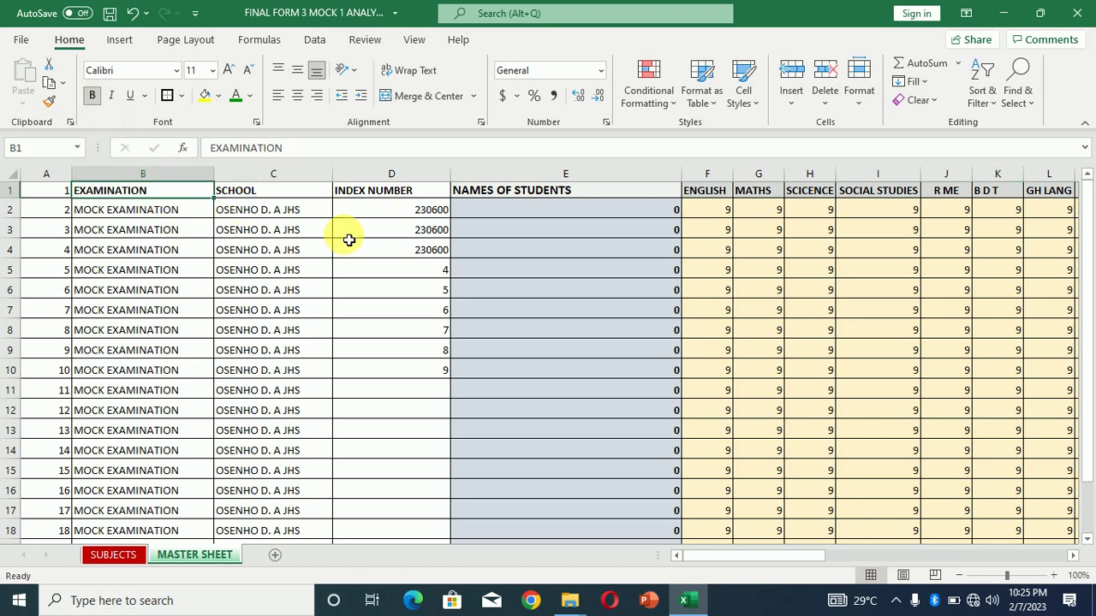
{"action": "left_click", "coordinate": [305, 197]}
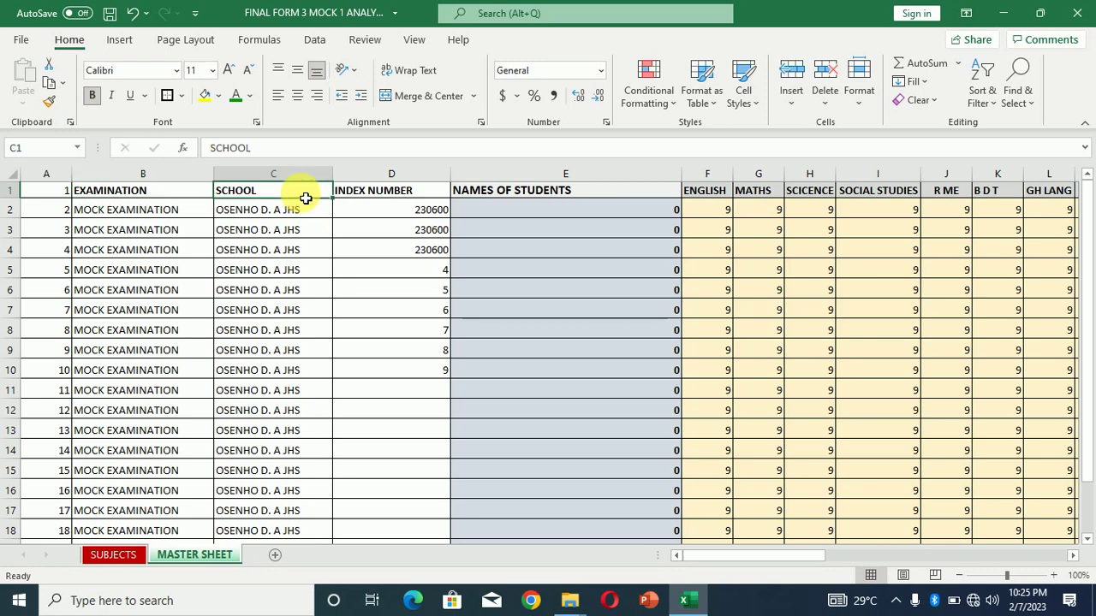
{"action": "left_click", "coordinate": [399, 198]}
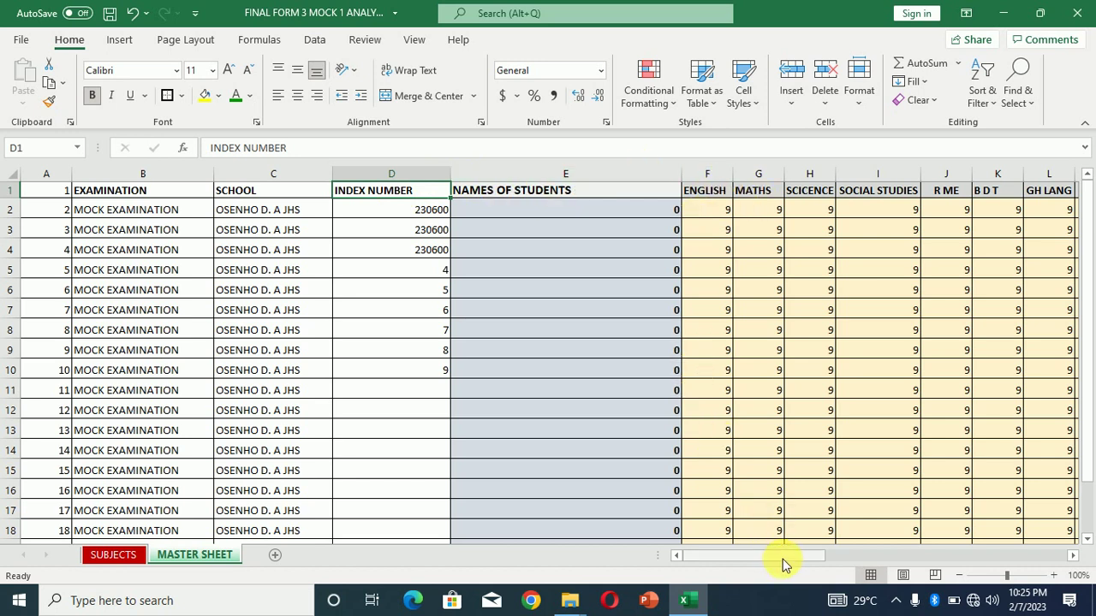
{"action": "left_click_drag", "start_coordinate": [784, 565], "coordinate": [818, 562]}
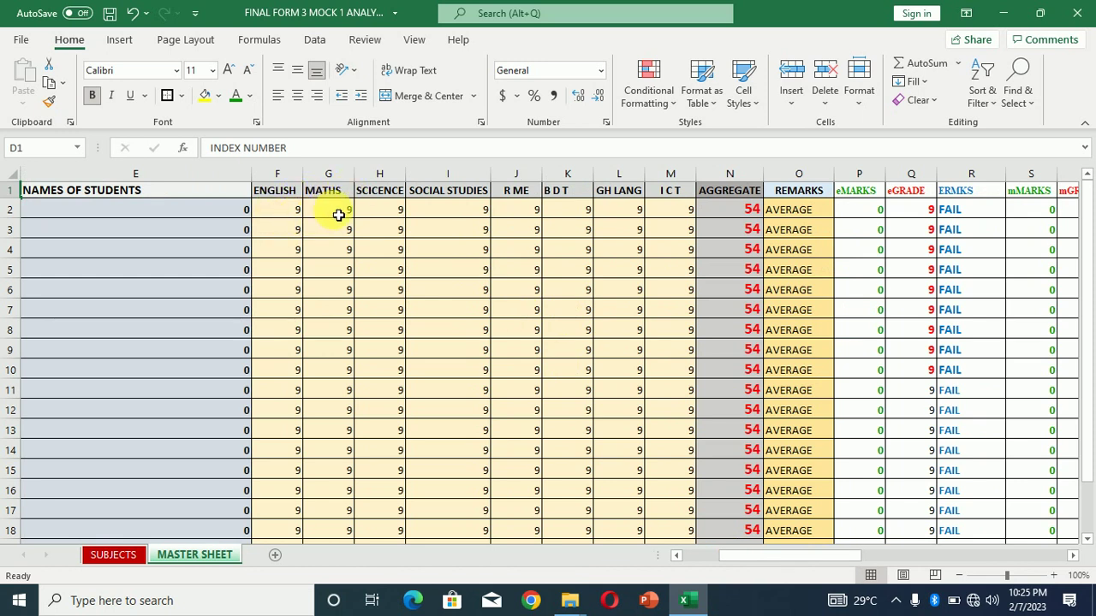
Correct the H1 header from SCICENCE to SCIENCE by deleting the extra C
{"action": "left_click", "coordinate": [380, 198]}
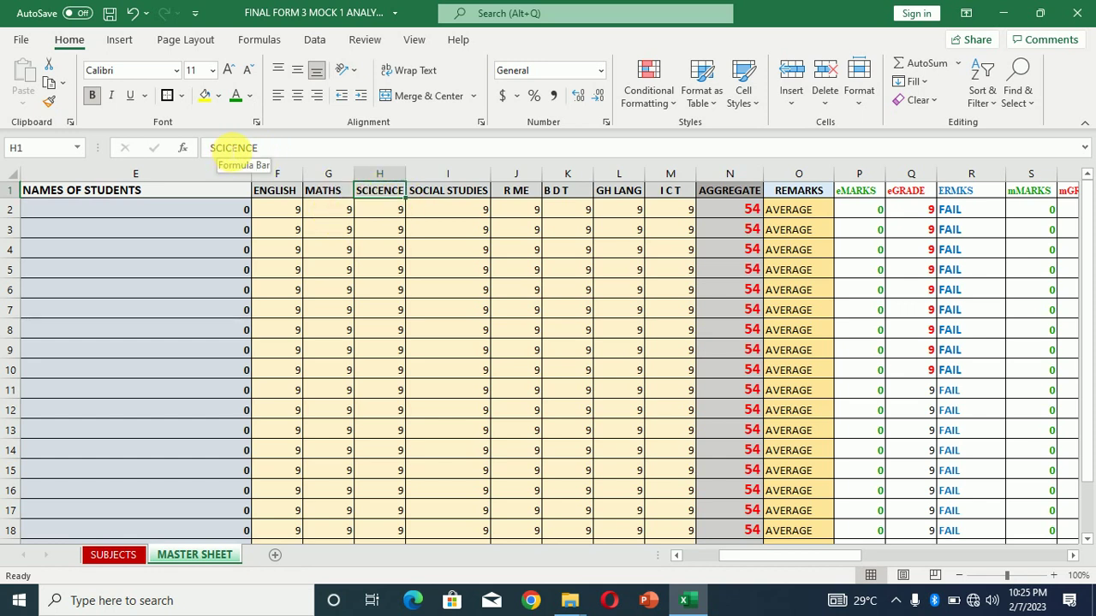
{"action": "left_click", "coordinate": [230, 148]}
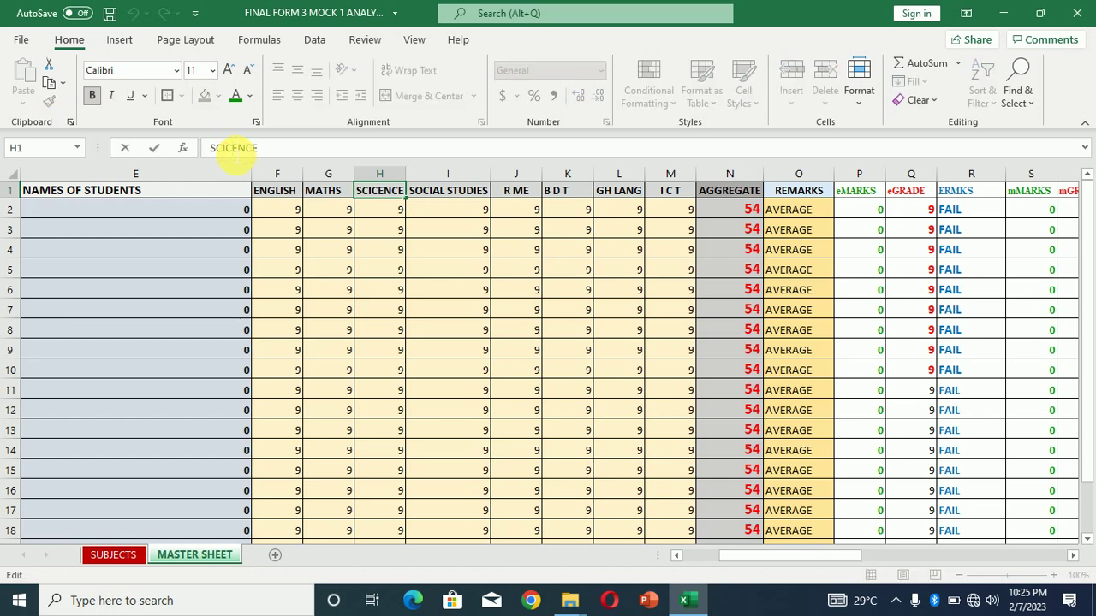
{"action": "key", "text": "BackSpace"}
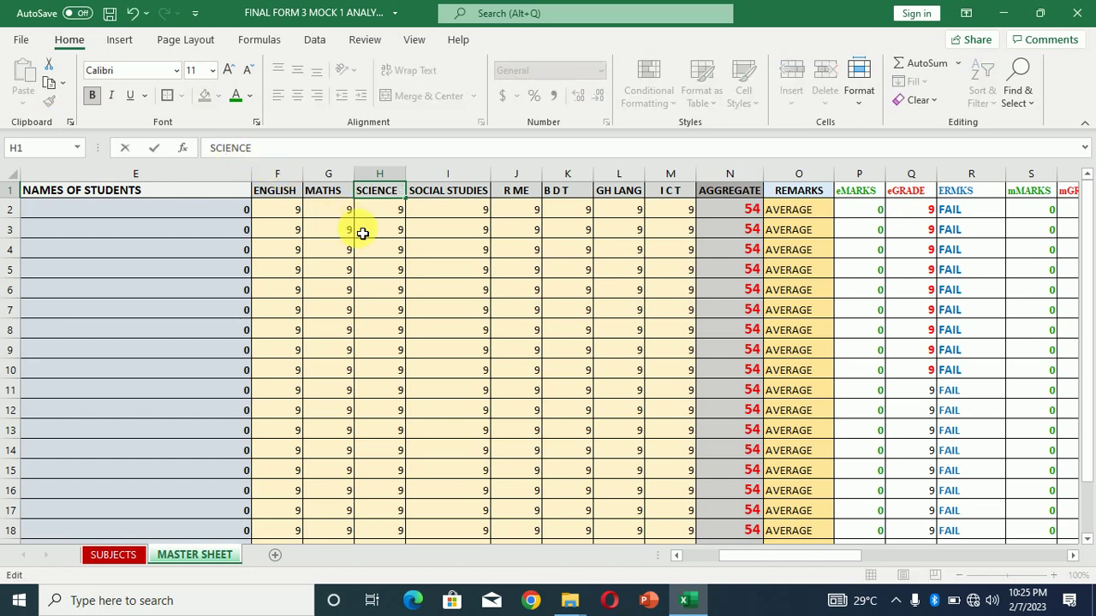
{"action": "key", "text": "Return"}
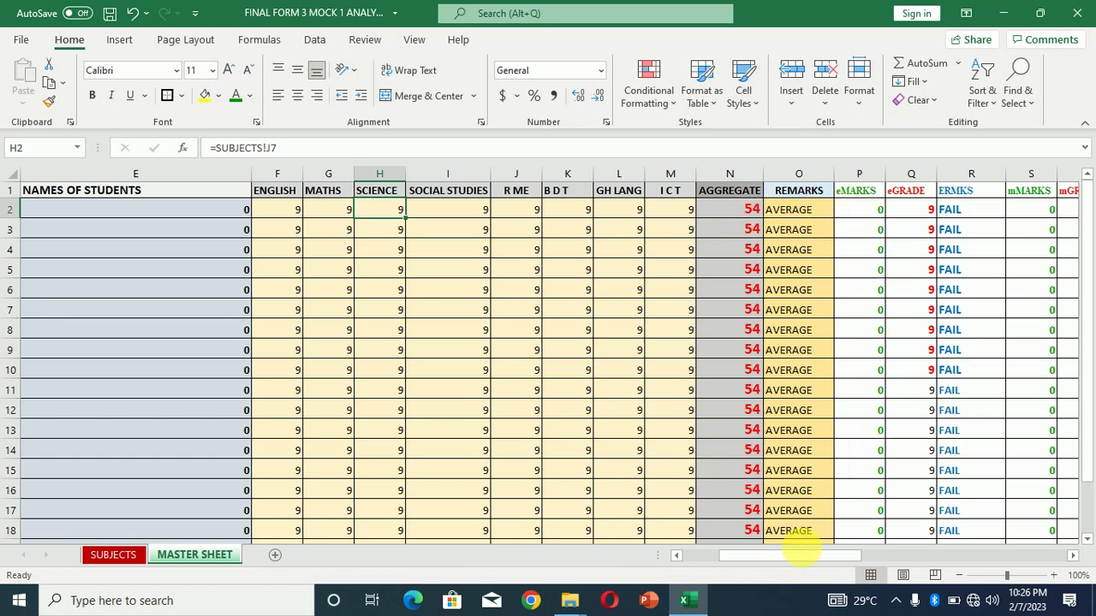
{"action": "left_click_drag", "start_coordinate": [801, 555], "coordinate": [890, 559]}
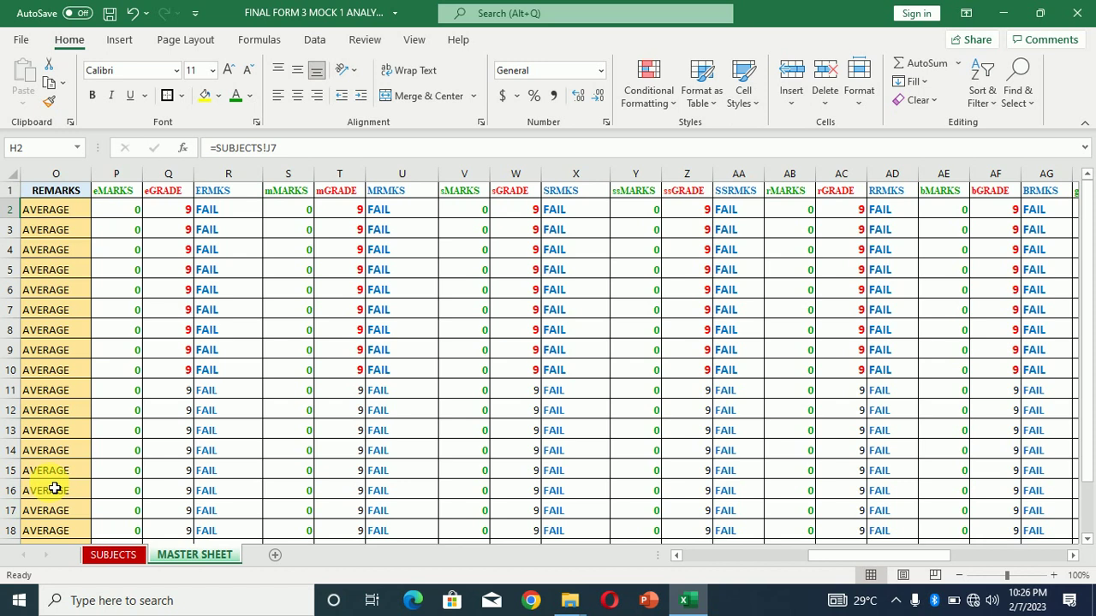
{"action": "left_click", "coordinate": [114, 556]}
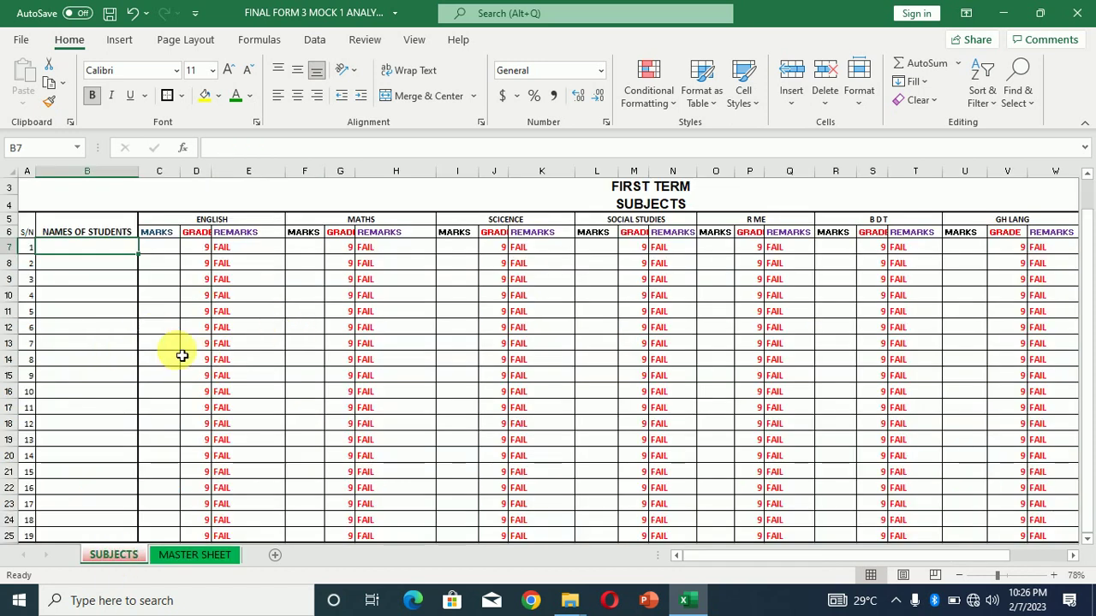
{"action": "left_click", "coordinate": [171, 557]}
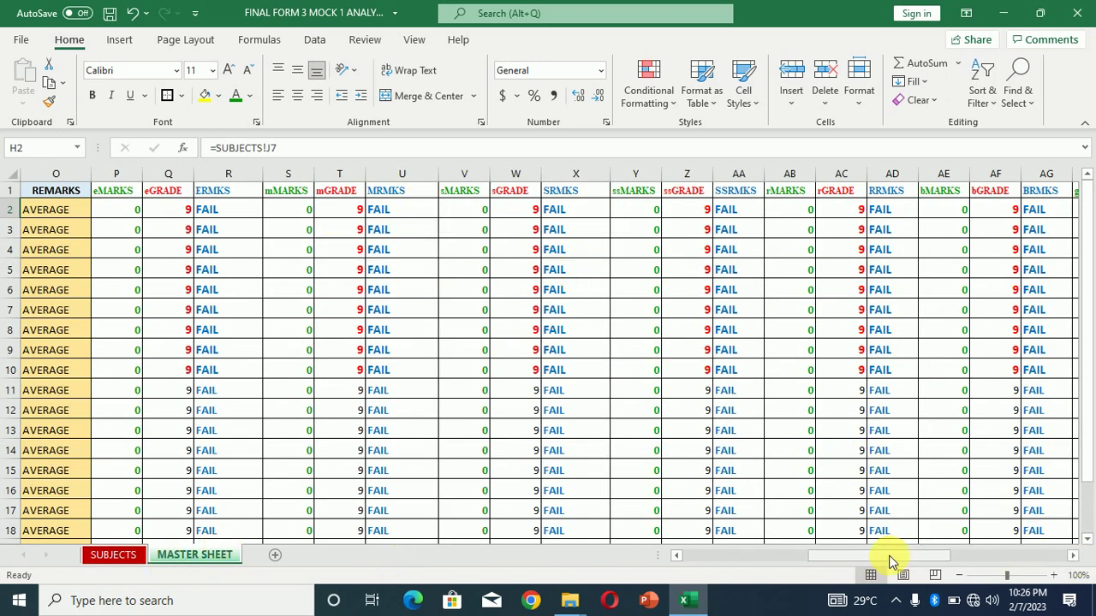
{"action": "mouse_move", "coordinate": [888, 558]}
{"action": "left_mouse_down"}
{"action": "mouse_move", "coordinate": [1000, 577]}
{"action": "mouse_move", "coordinate": [895, 560]}
{"action": "left_mouse_up"}
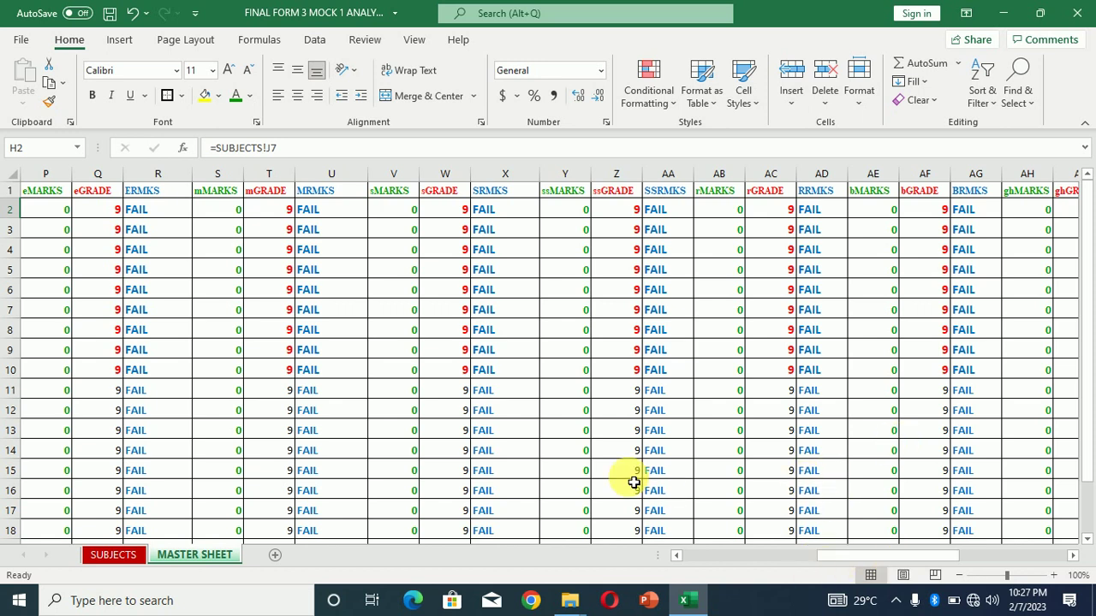
On the SUBJECTS sheet, complete the first student's name in B7
{"action": "left_click", "coordinate": [103, 554]}
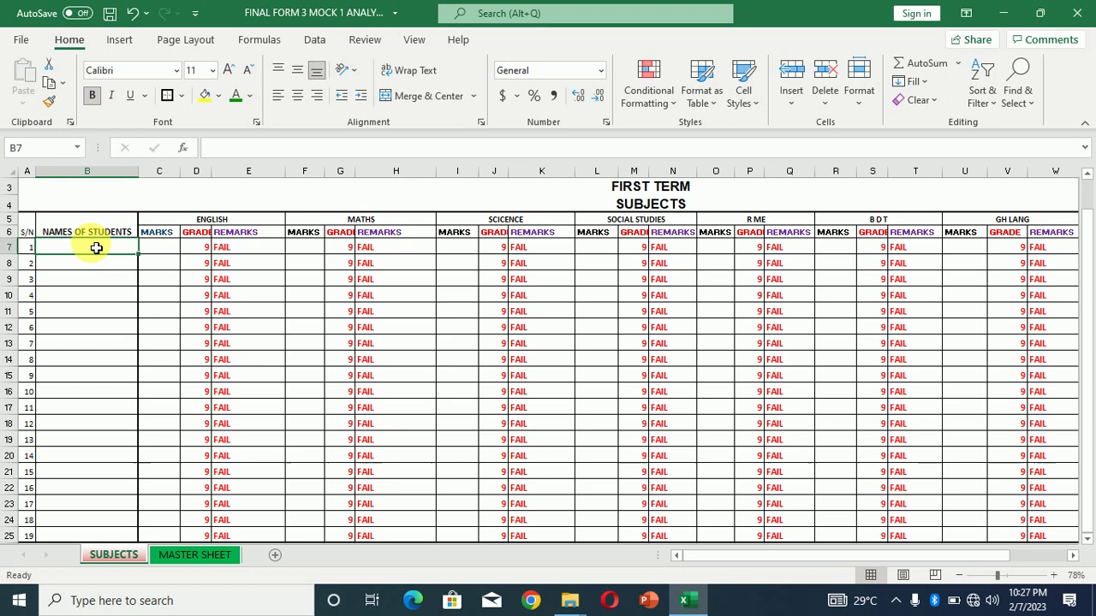
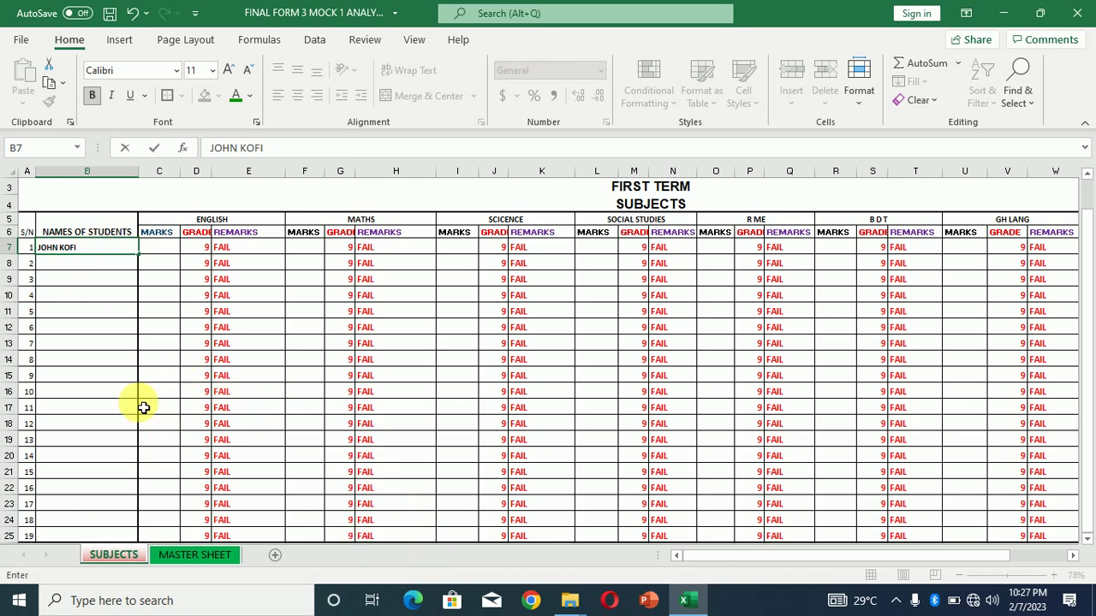
{"action": "key", "text": "Return"}
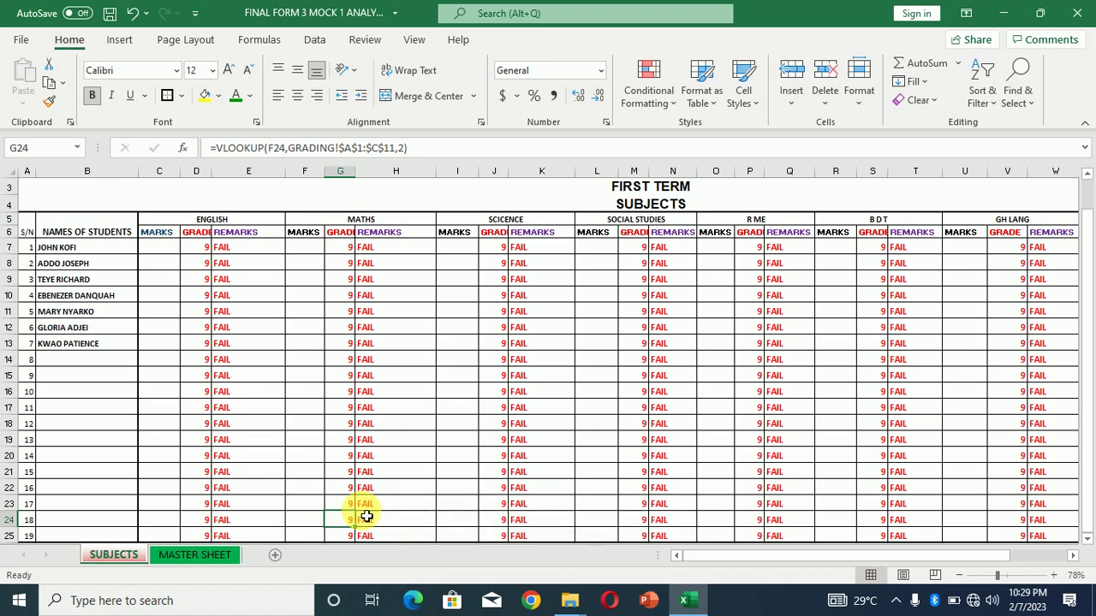
Review the names in B9–B13 and enter the eighth student's full name in B14
{"action": "left_click", "coordinate": [68, 279]}
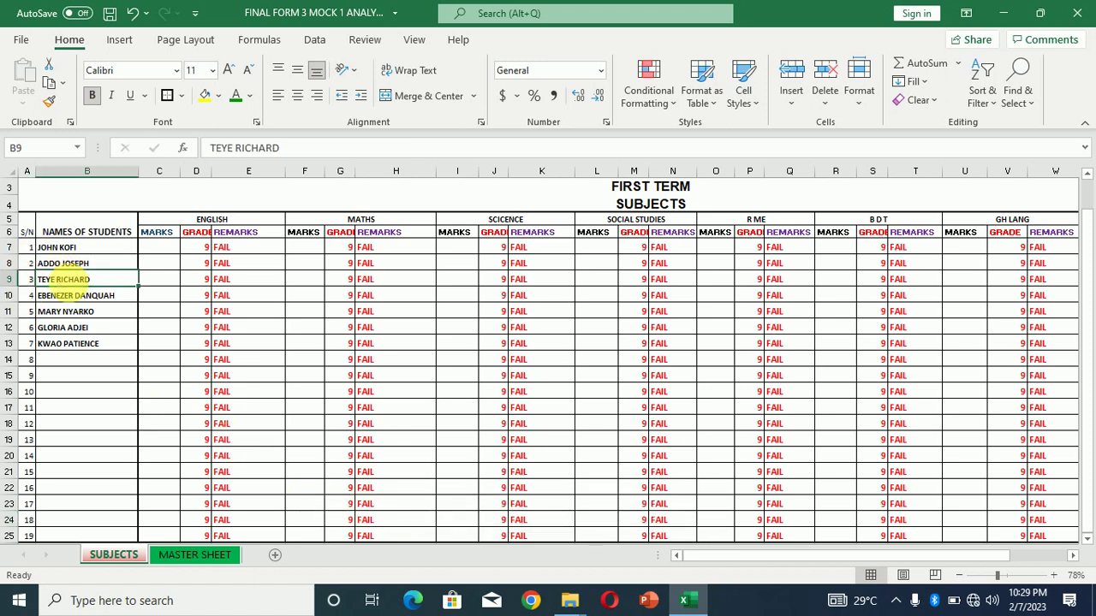
{"action": "left_click_drag", "start_coordinate": [74, 313], "coordinate": [74, 345]}
{"action": "left_click", "coordinate": [76, 349]}
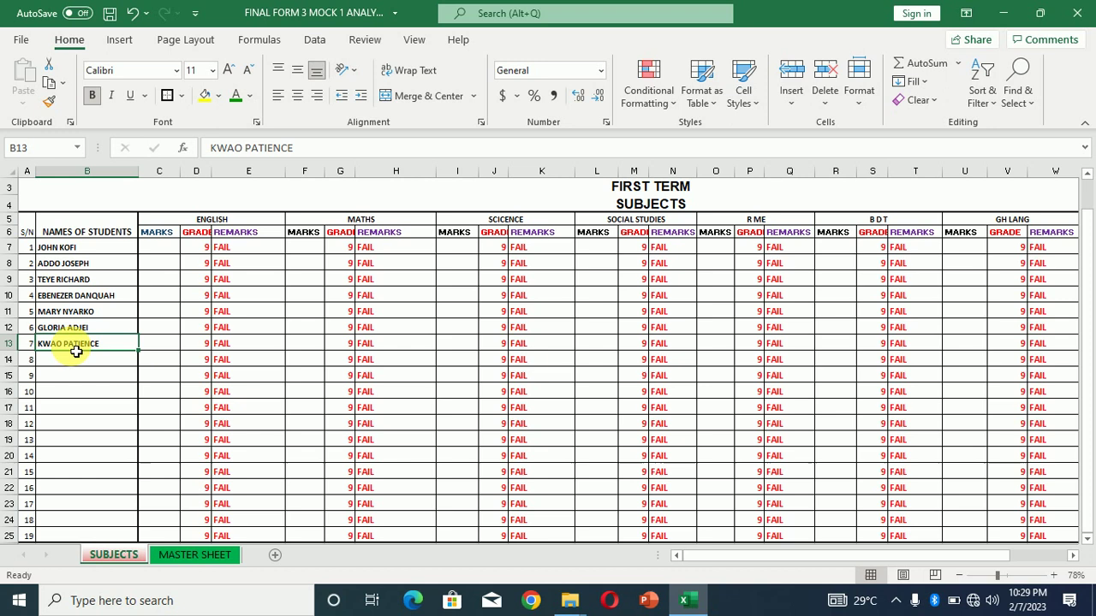
{"action": "left_click", "coordinate": [80, 360]}
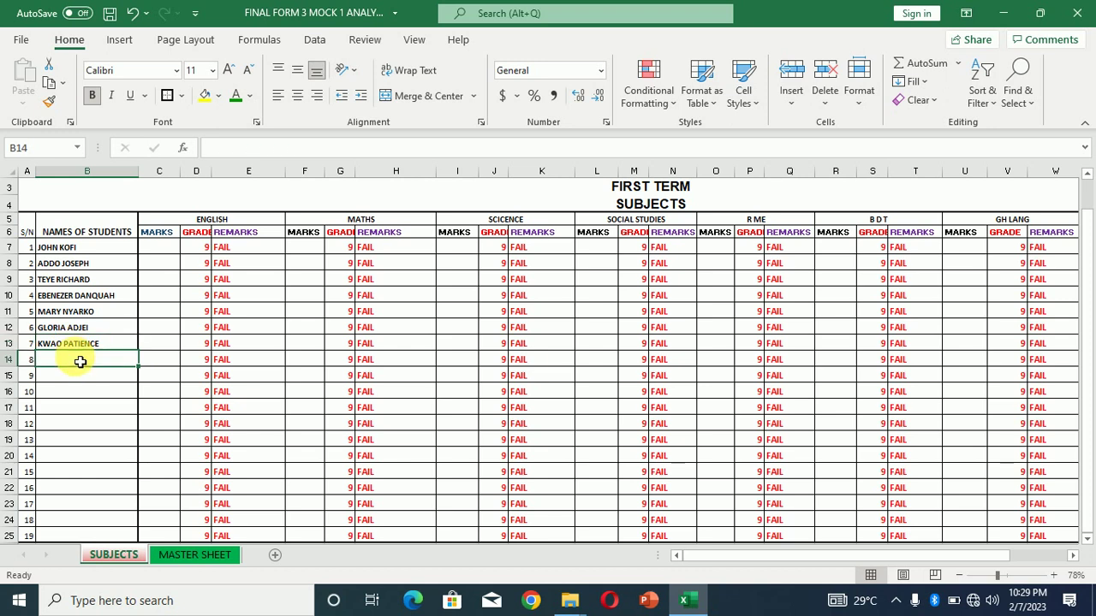
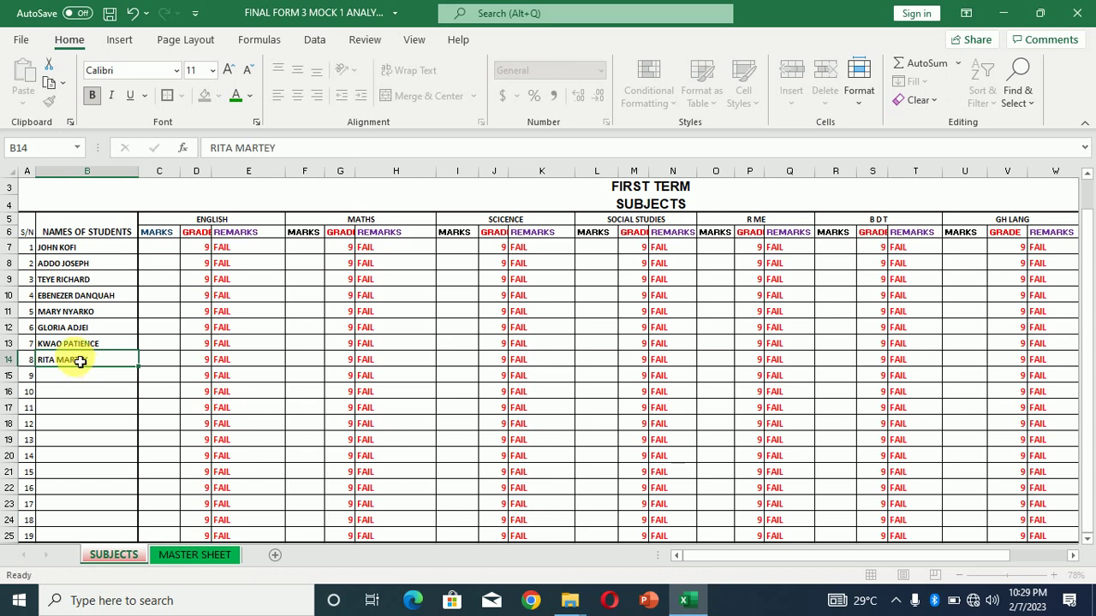
{"action": "key", "text": "Tab"}
Enter English marks 45, 78, 98, 40, 98, 73, 87 and 69 in C7:C14
{"action": "left_click", "coordinate": [160, 247]}
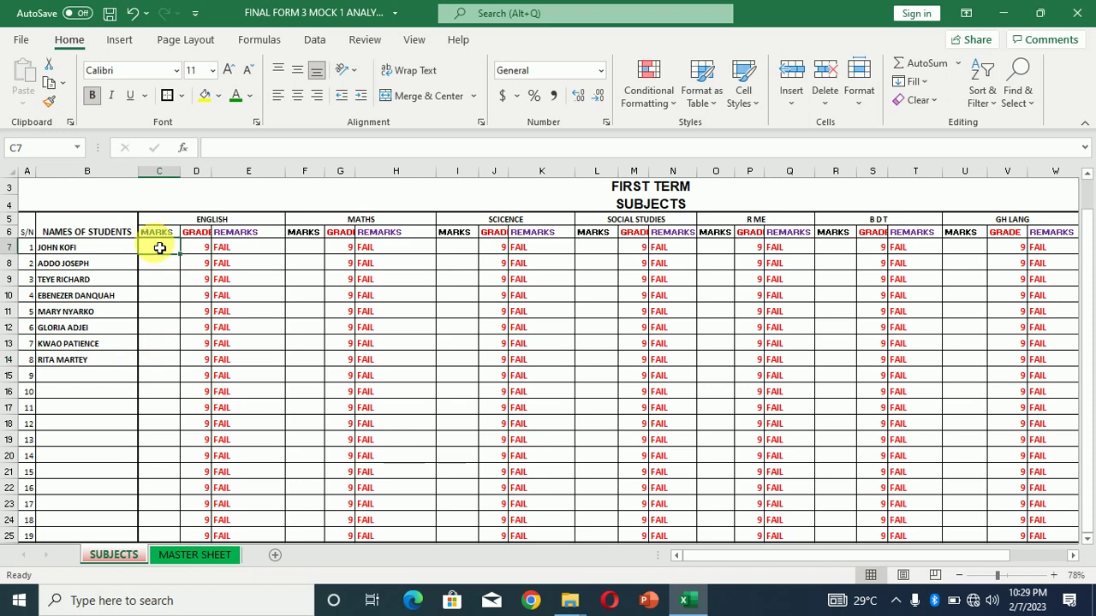
{"action": "type", "text": "45"}
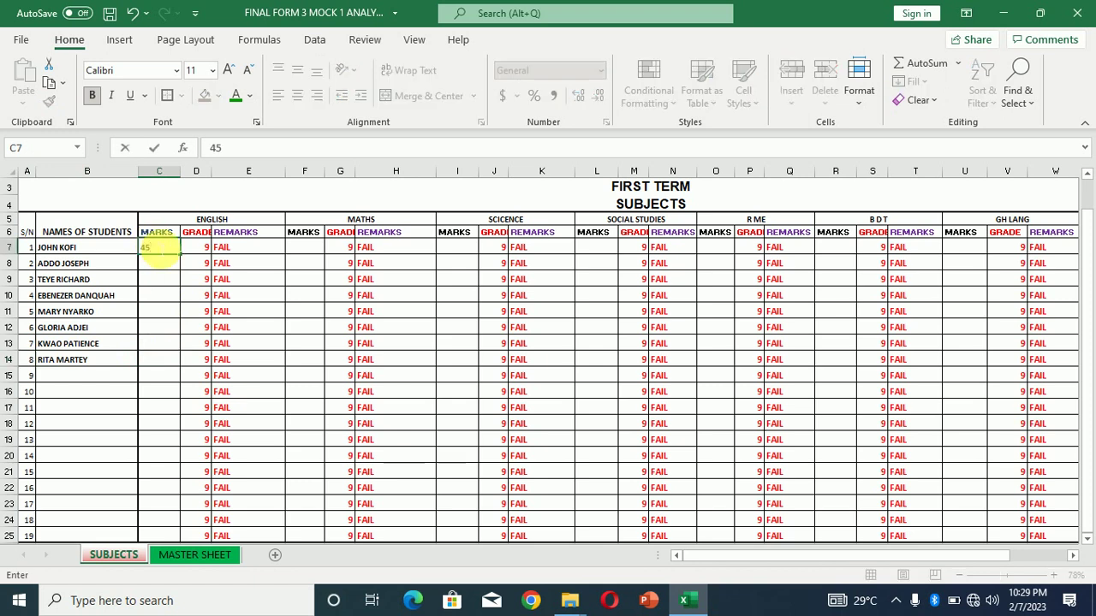
{"action": "key", "text": "Return"}
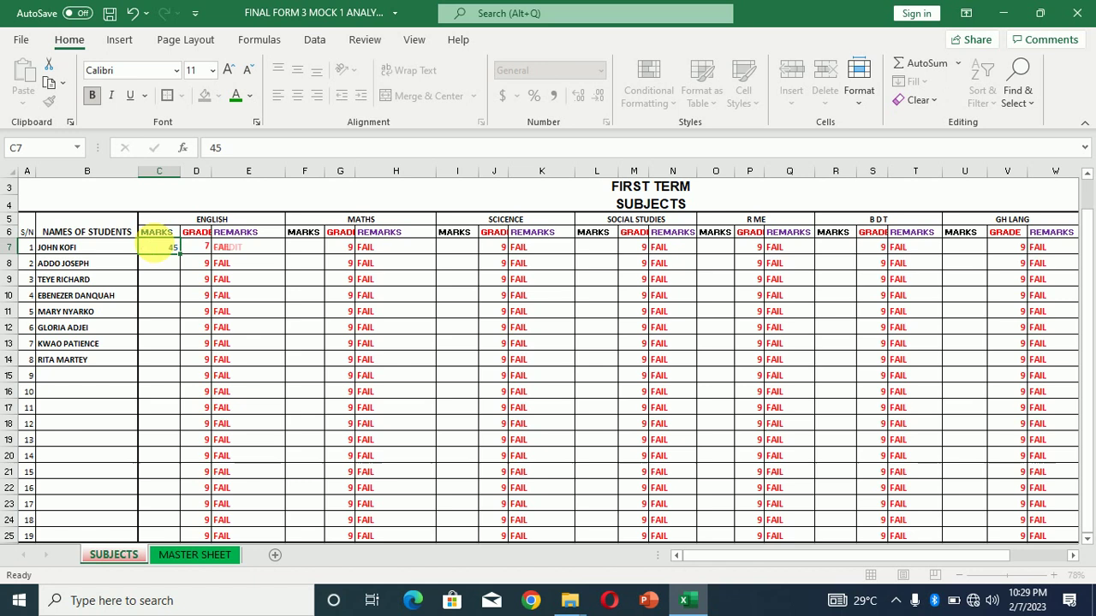
{"action": "type", "text": "78"}
{"action": "key", "text": "Return"}
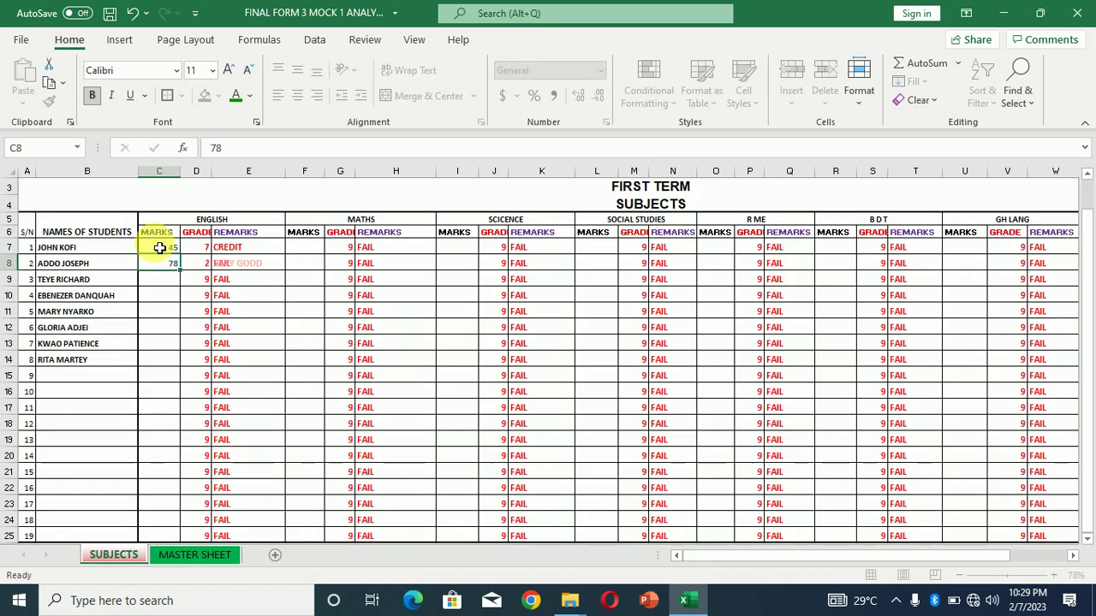
{"action": "type", "text": "98"}
{"action": "key", "text": "Return"}
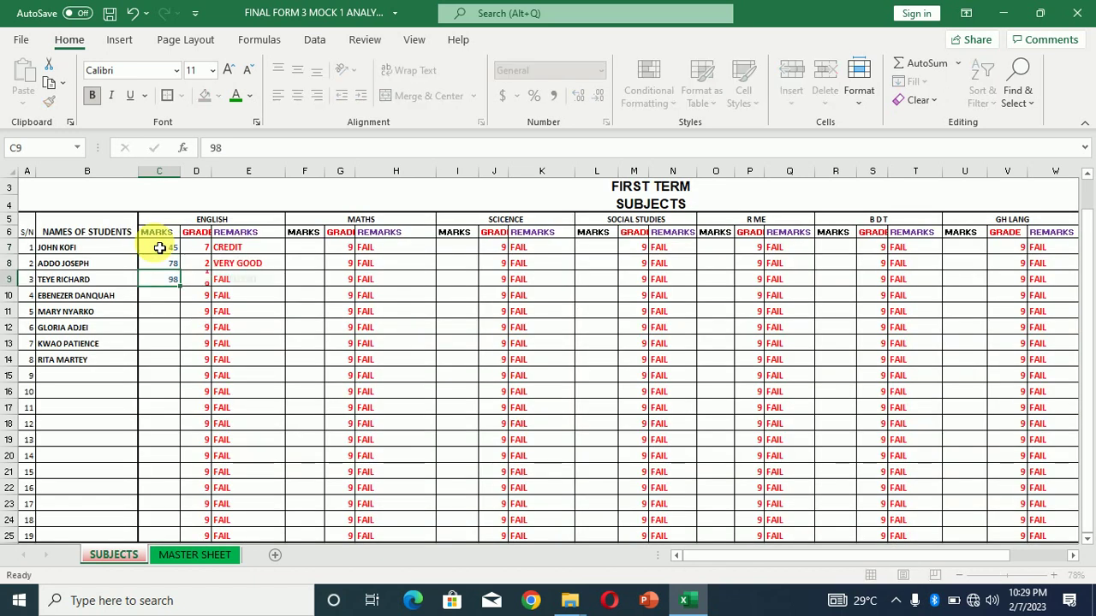
{"action": "type", "text": "40"}
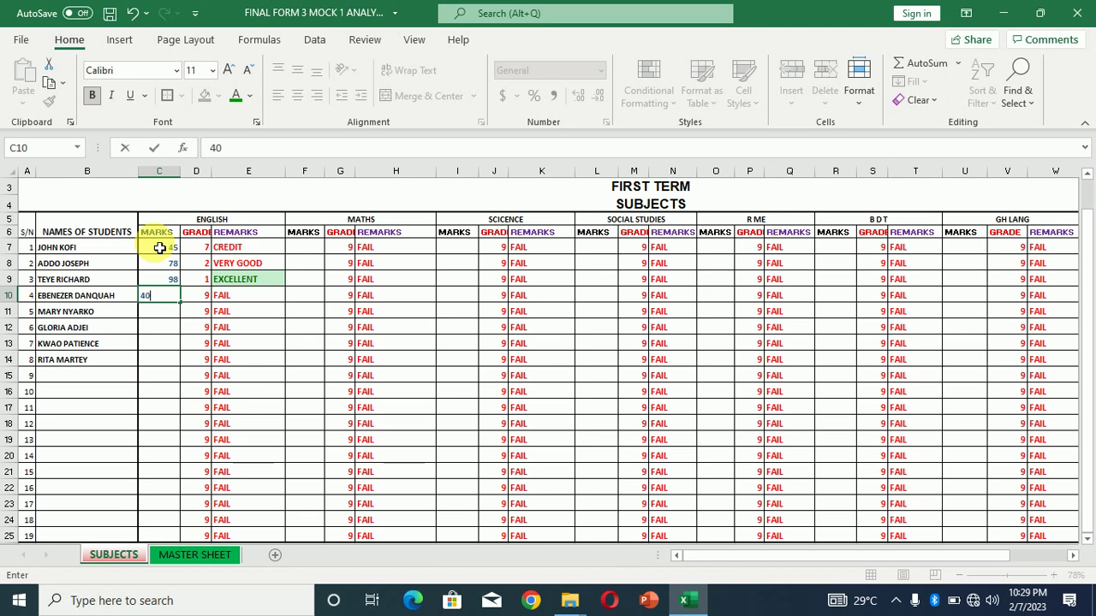
{"action": "key", "text": "Return"}
{"action": "type", "text": "98"}
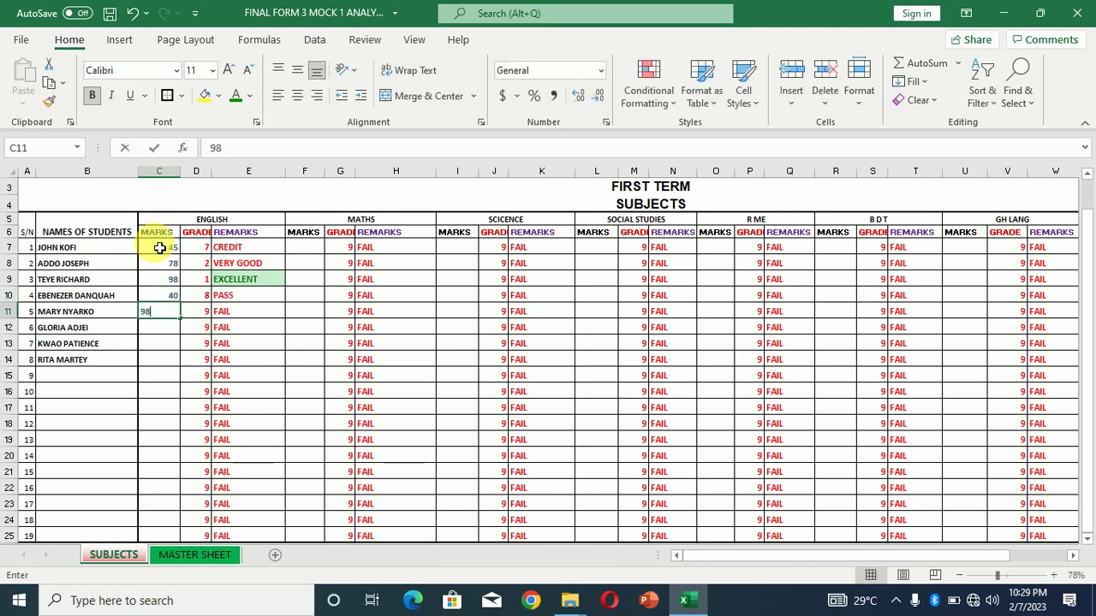
{"action": "key", "text": "Return"}
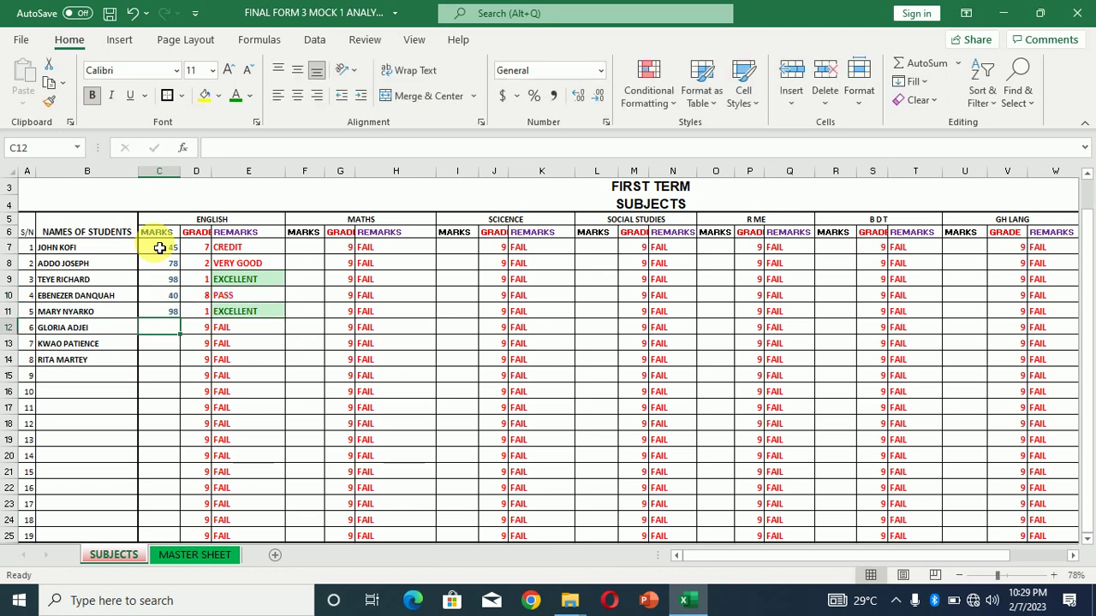
{"action": "type", "text": "73"}
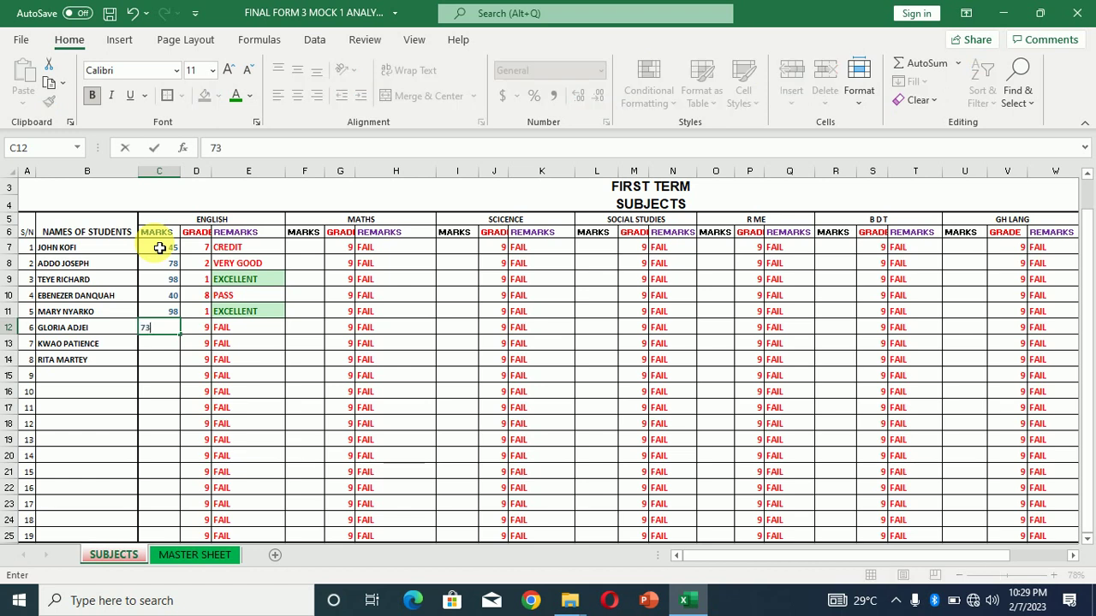
{"action": "key", "text": "ctrl+Return"}
{"action": "key", "text": "Return"}
{"action": "type", "text": "87"}
{"action": "key", "text": "Return"}
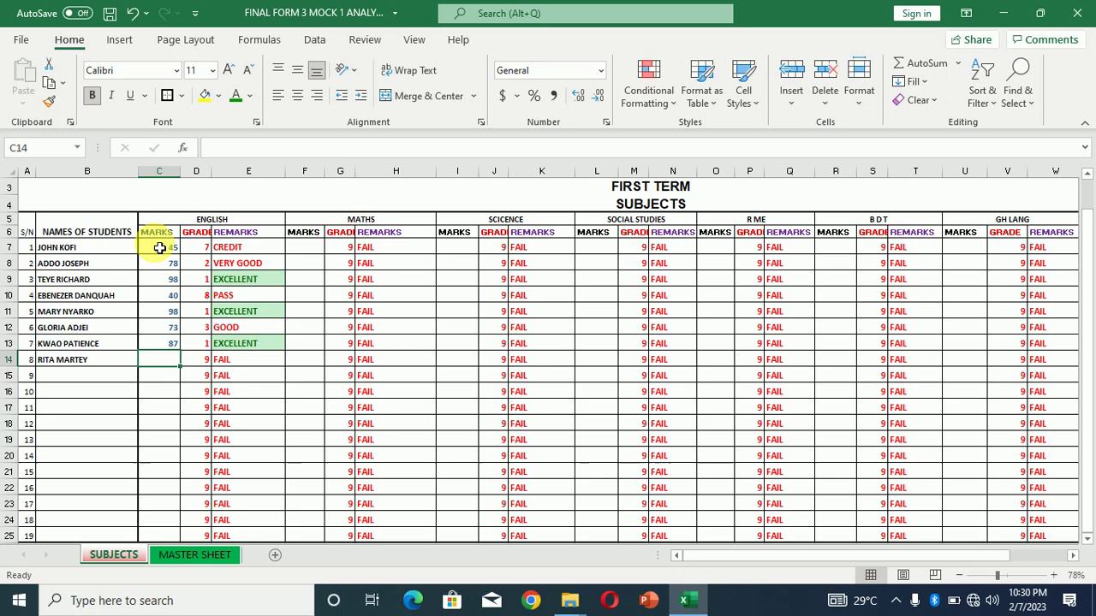
{"action": "type", "text": "6"}
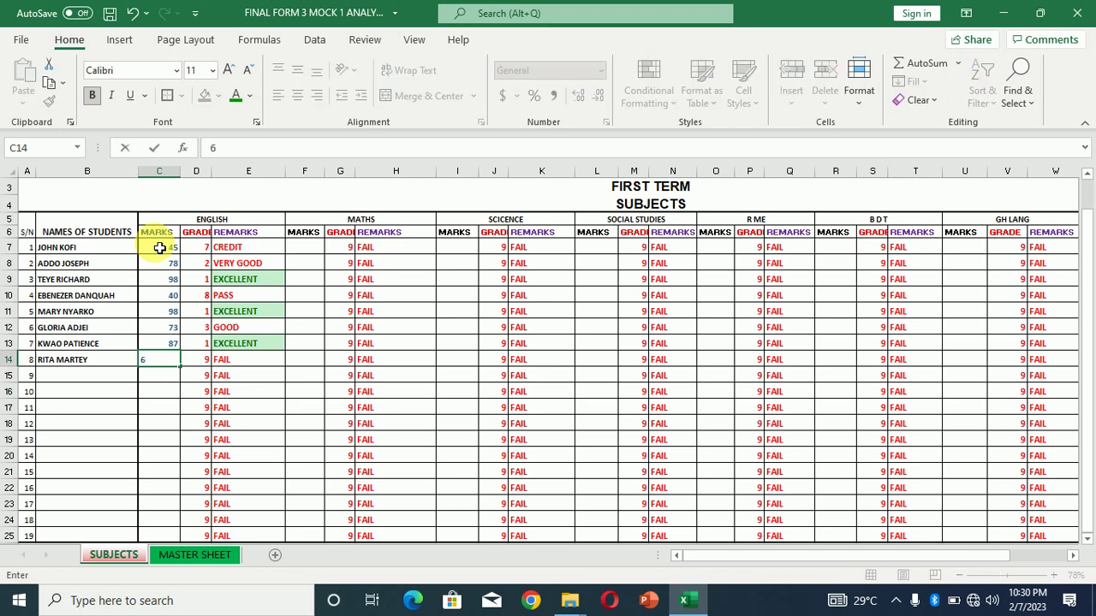
{"action": "type", "text": "9"}
{"action": "key", "text": "Return"}
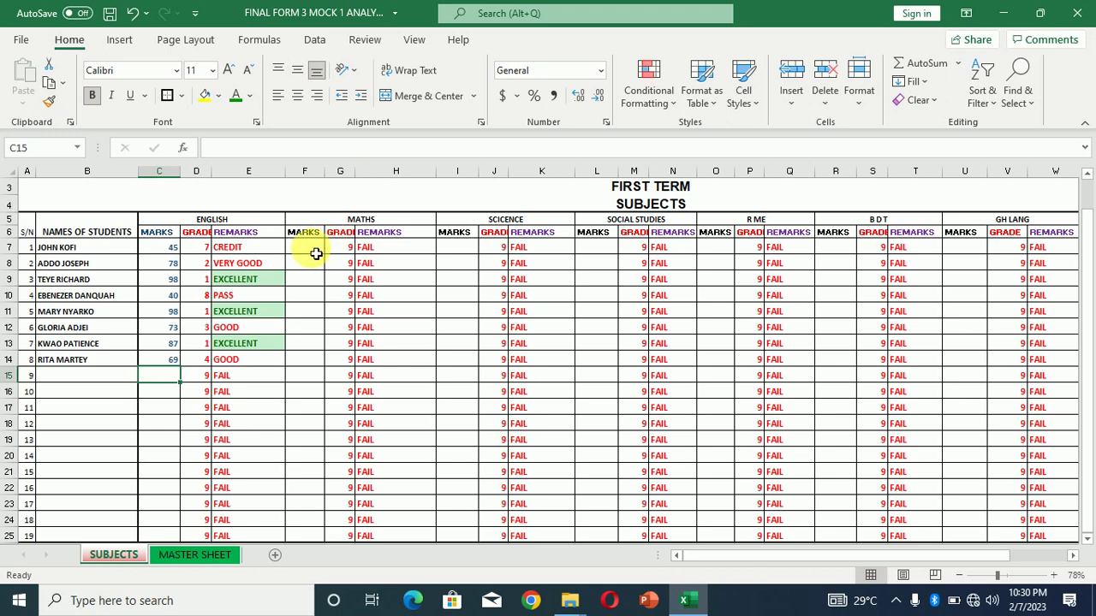
Enter Maths marks 67, 78, 89, 60, 59, 79, 89 and 92 in F7:F14
{"action": "left_click", "coordinate": [315, 253]}
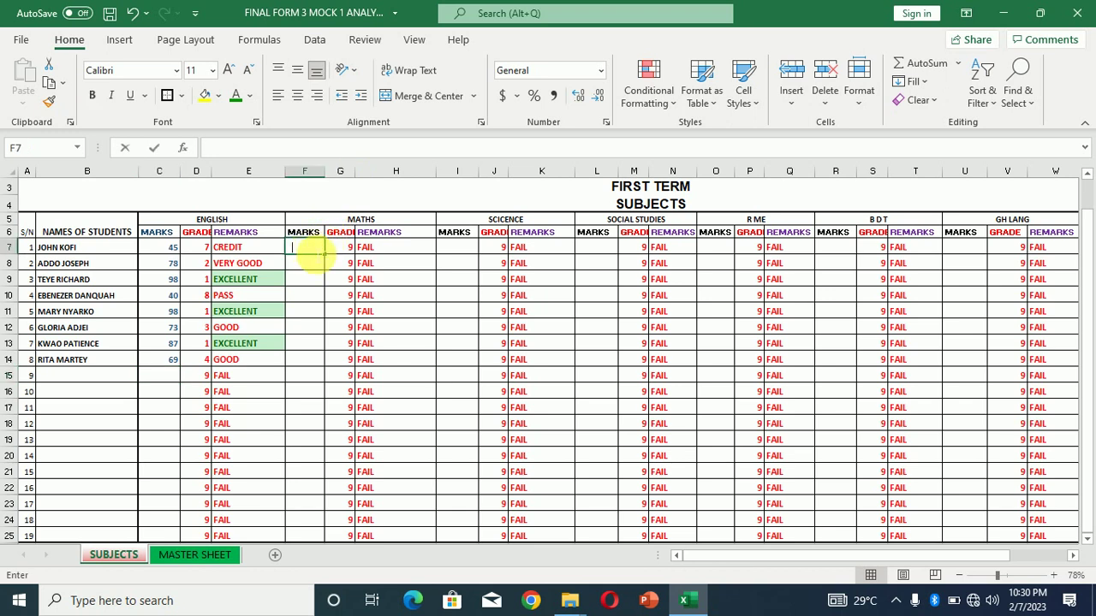
{"action": "type", "text": "67"}
{"action": "key", "text": "Return"}
{"action": "type", "text": "78"}
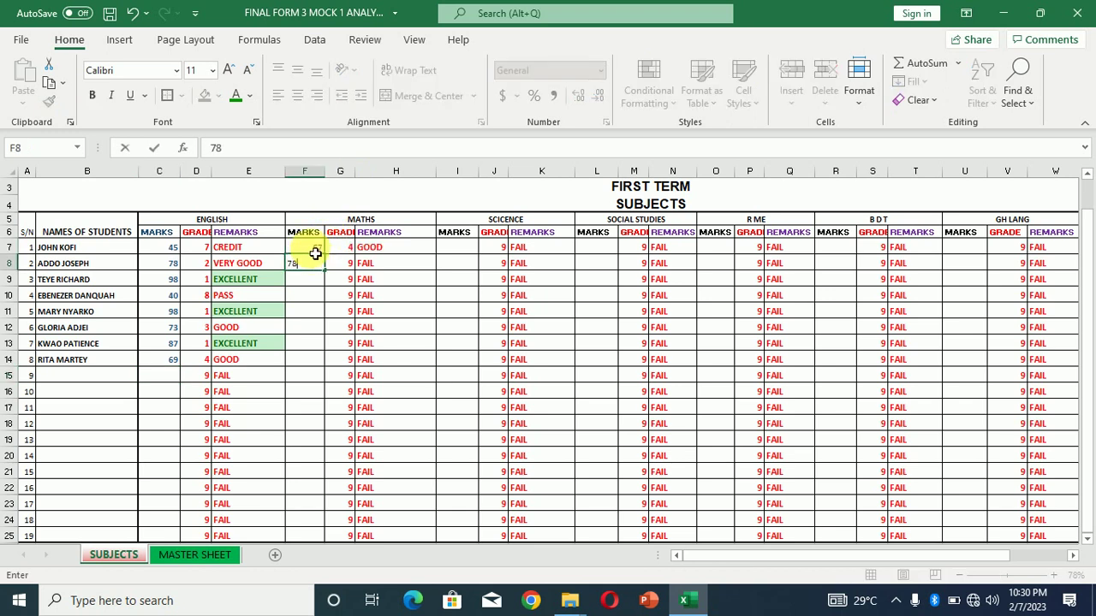
{"action": "key", "text": "Return"}
{"action": "type", "text": "89"}
{"action": "key", "text": "Return"}
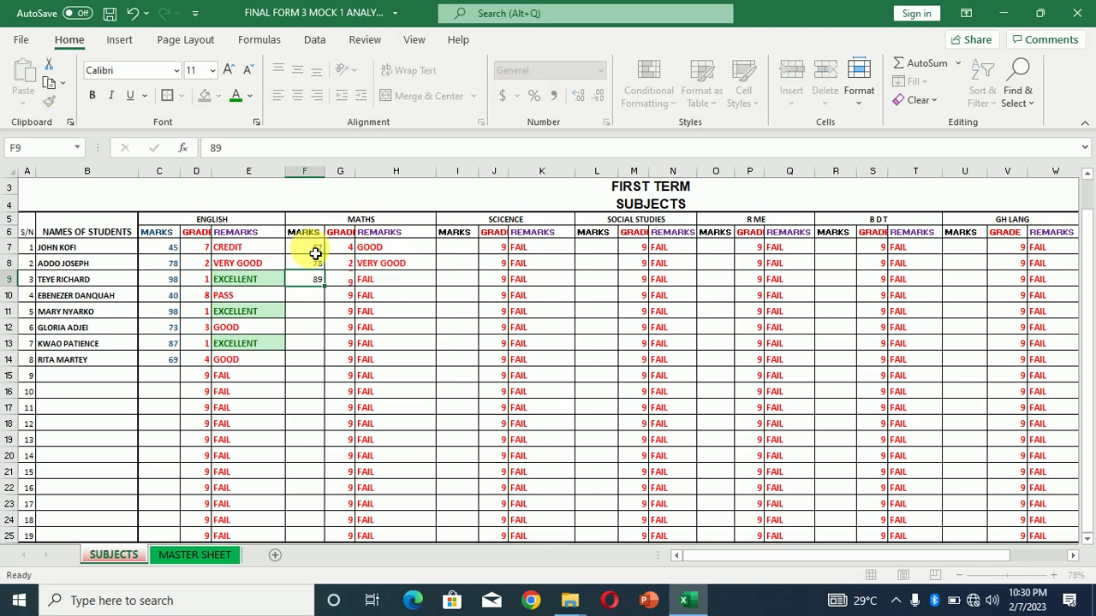
{"action": "type", "text": "60"}
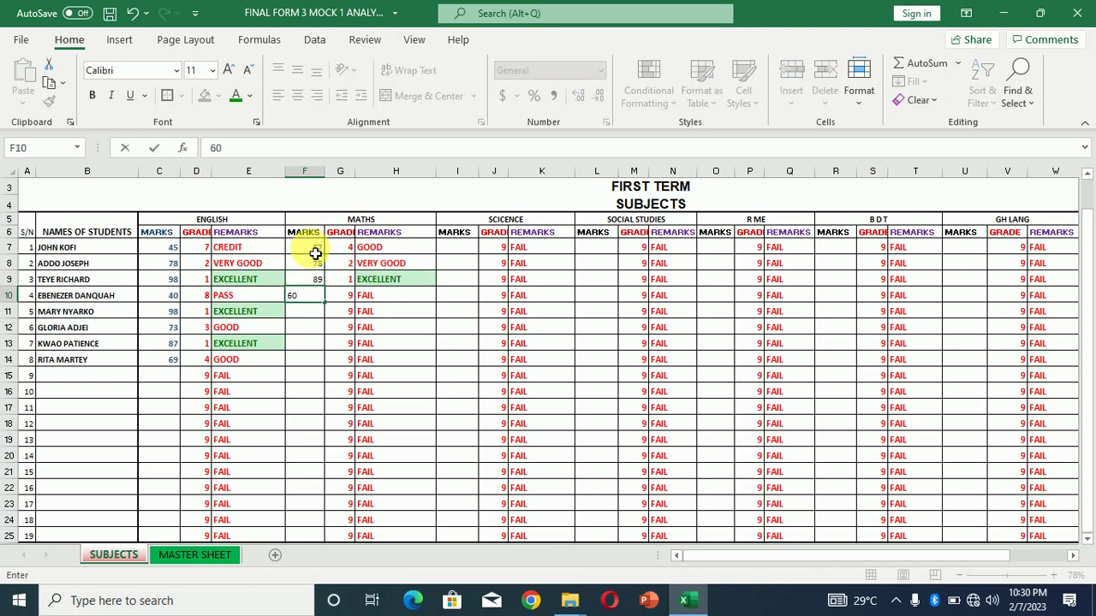
{"action": "key", "text": "Return"}
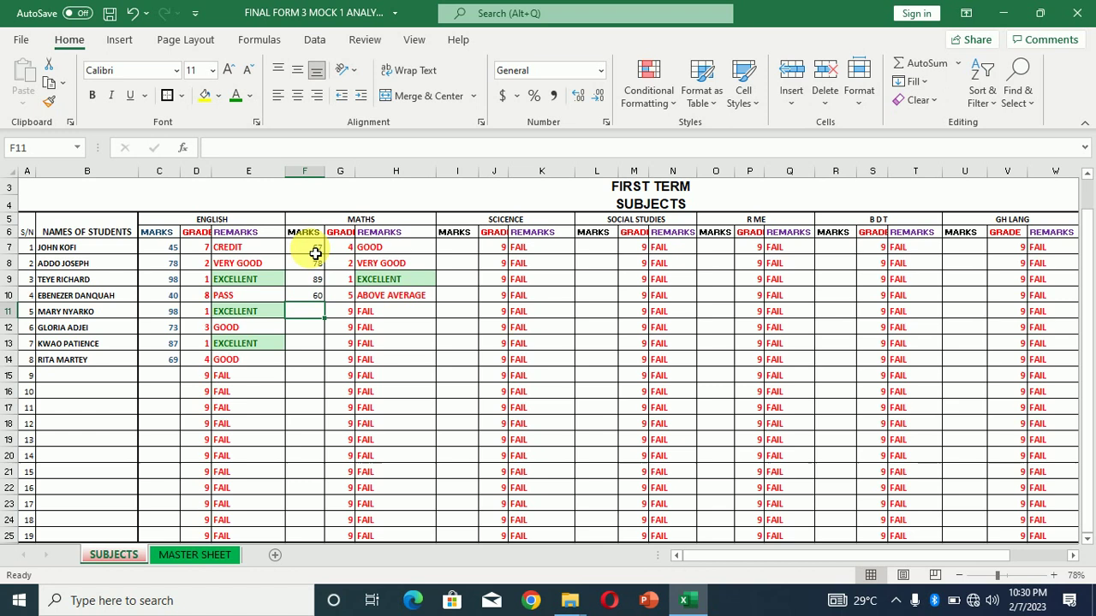
{"action": "type", "text": "59"}
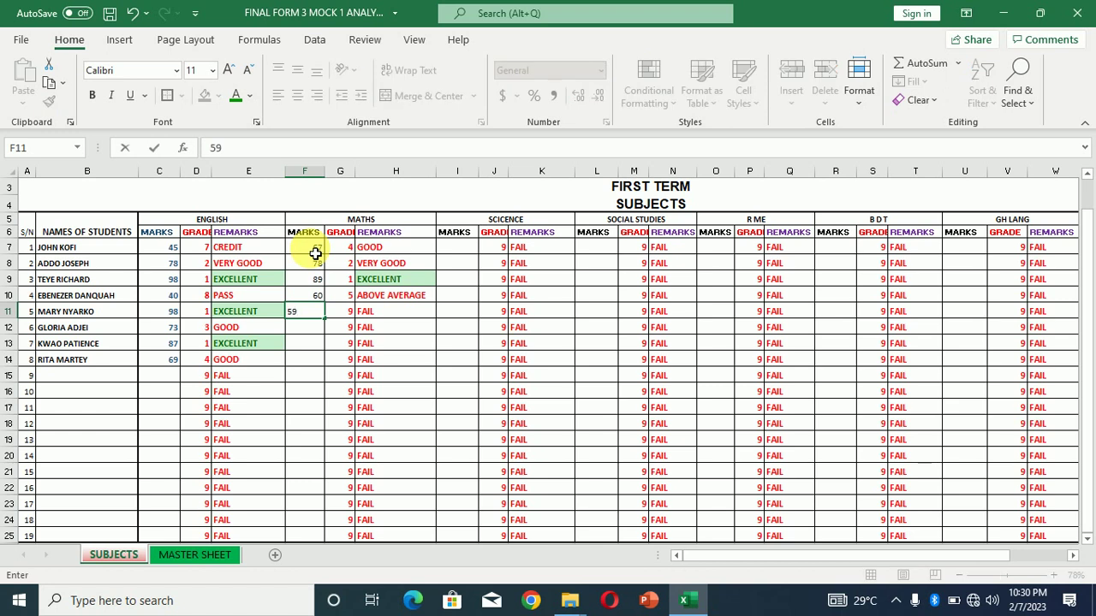
{"action": "key", "text": "Return"}
{"action": "type", "text": "79"}
{"action": "key", "text": "ctrl+Return"}
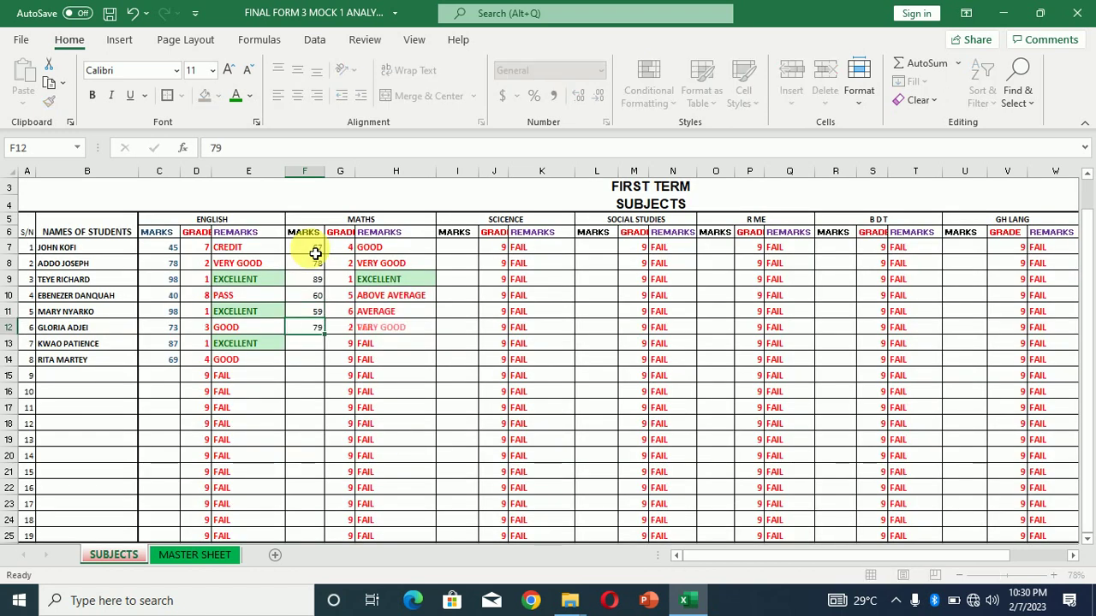
{"action": "key", "text": "Down"}
{"action": "type", "text": "89"}
{"action": "key", "text": "Return"}
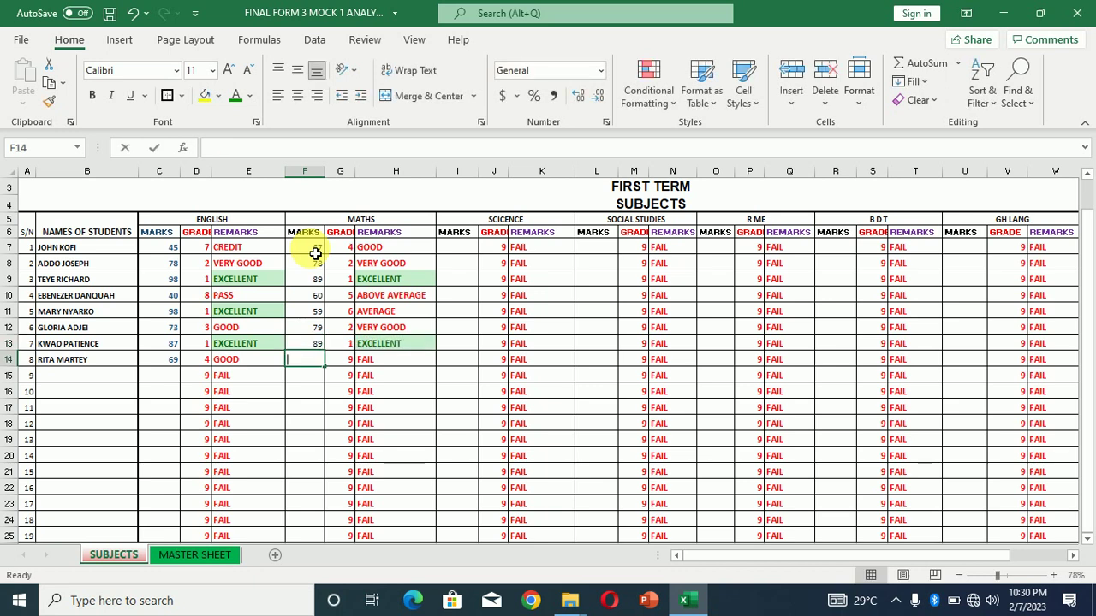
{"action": "type", "text": "92"}
{"action": "key", "text": "ctrl+Return"}
{"action": "key", "text": "Down"}
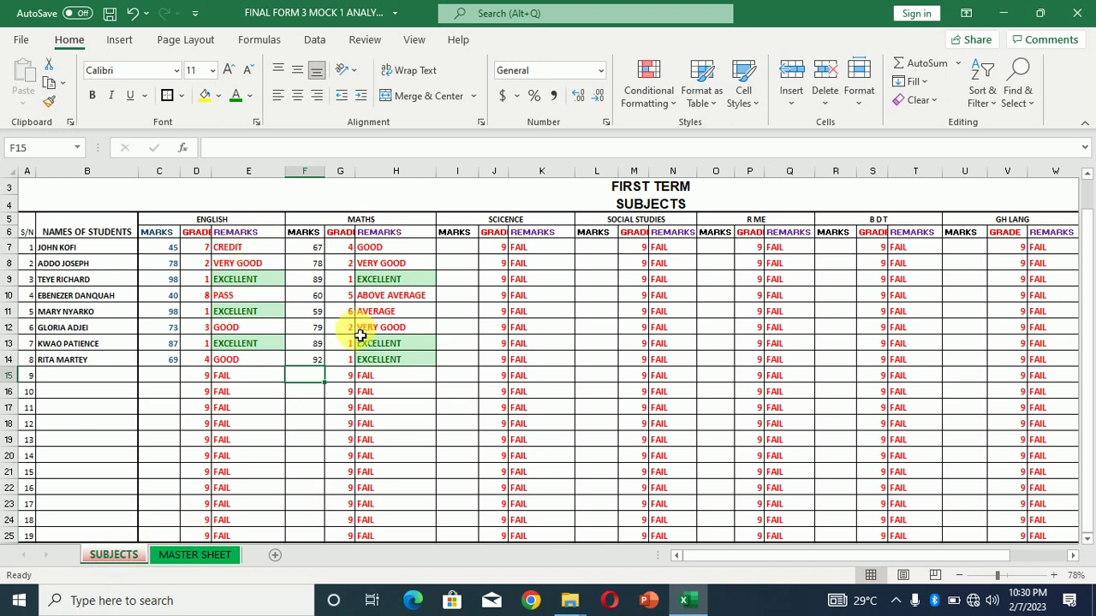
Switch to the MASTER SHEET and bring columns C–O back into view
{"action": "left_click", "coordinate": [196, 556]}
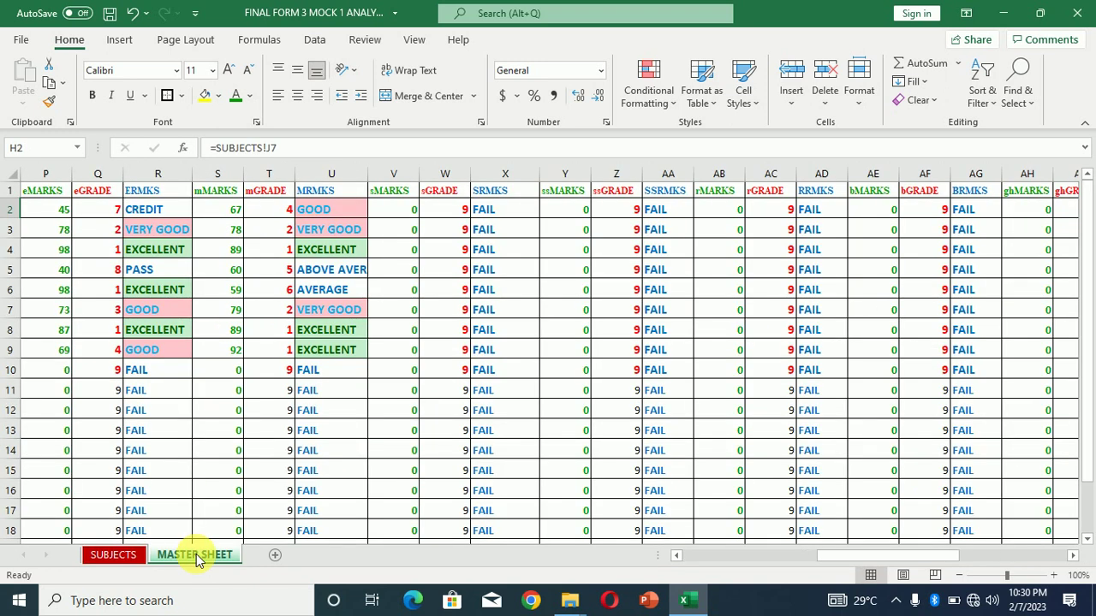
{"action": "left_click", "coordinate": [768, 557]}
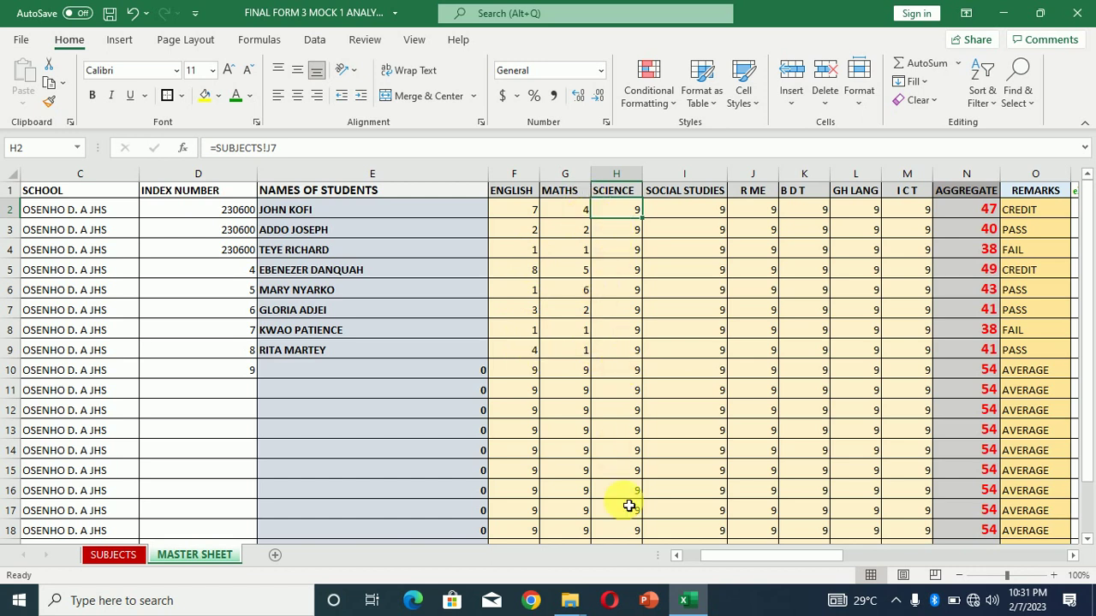
{"action": "left_click_drag", "start_coordinate": [745, 555], "coordinate": [861, 568]}
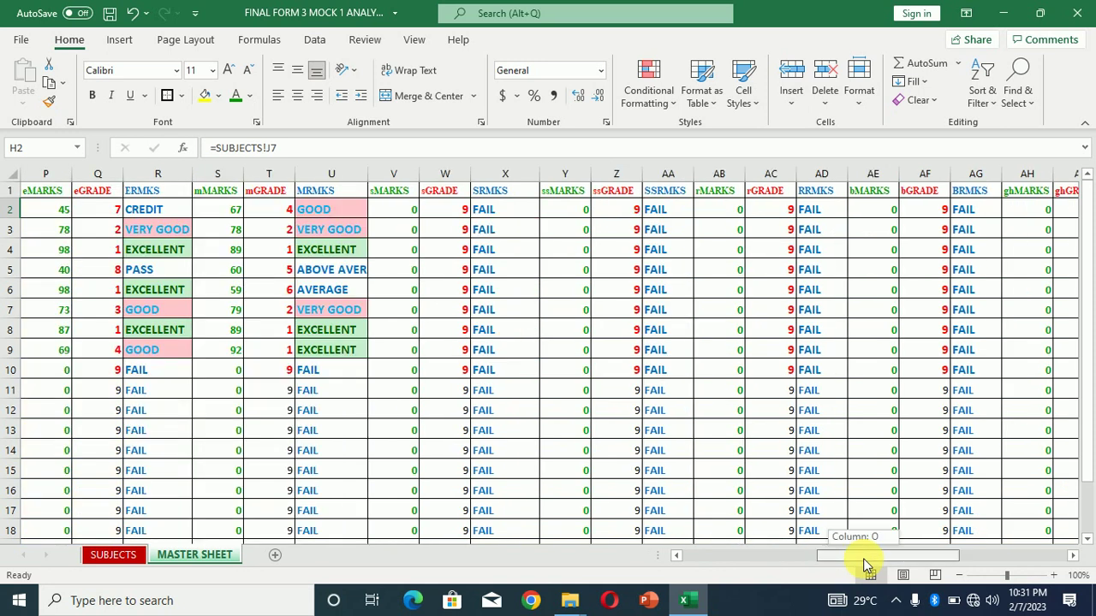
{"action": "left_click_drag", "start_coordinate": [766, 561], "coordinate": [753, 563]}
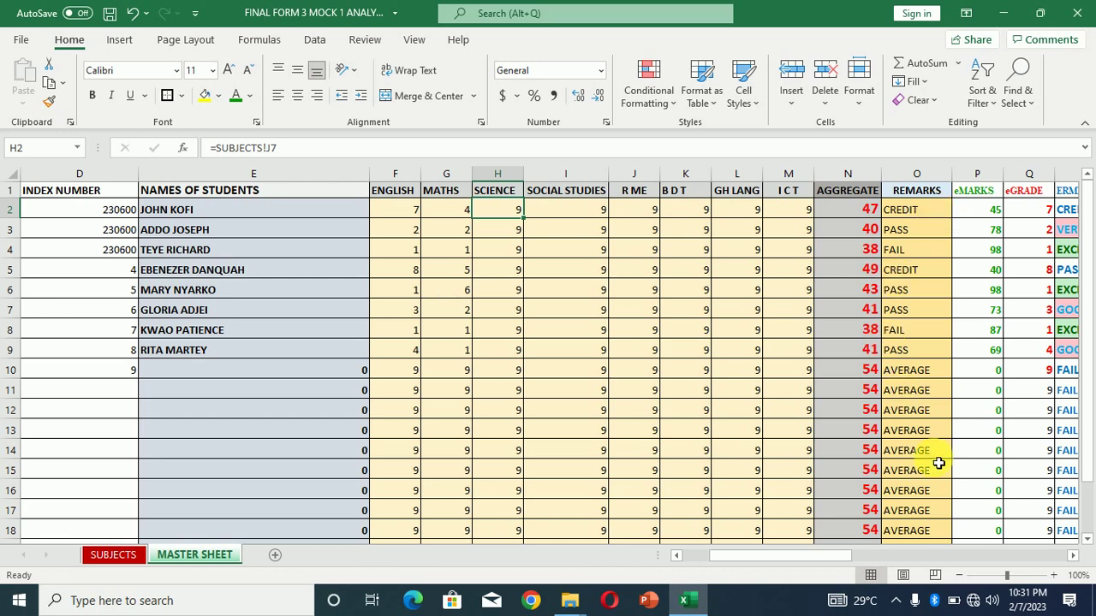
Scroll across the MASTER SHEET to review the subject marks, grades and remarks columns
{"action": "left_click_drag", "start_coordinate": [812, 562], "coordinate": [845, 562]}
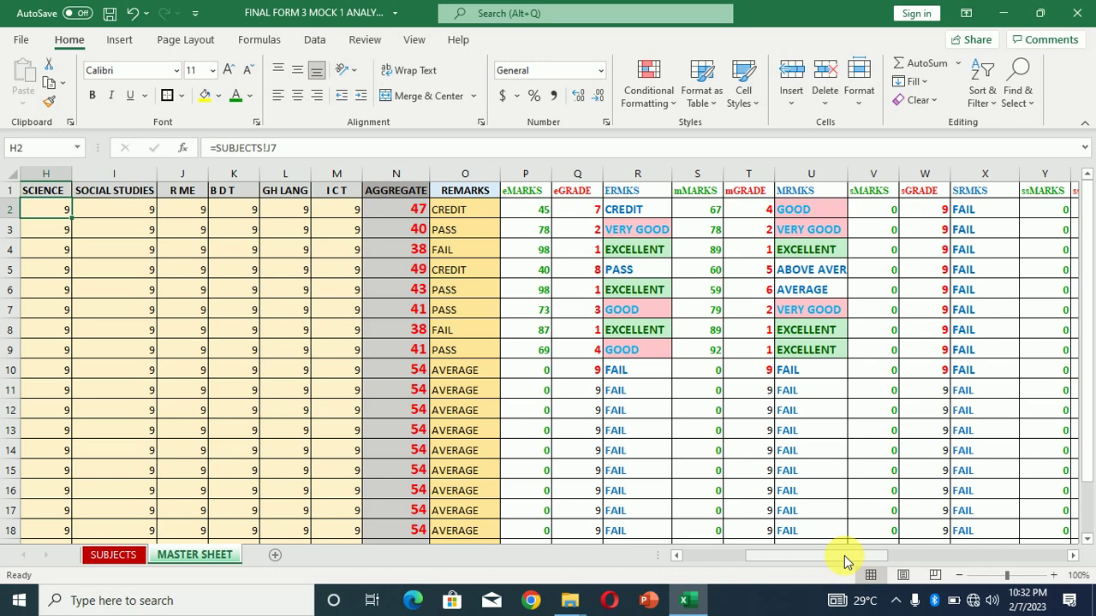
{"action": "mouse_move", "coordinate": [845, 561]}
{"action": "left_mouse_down"}
{"action": "mouse_move", "coordinate": [968, 567]}
{"action": "mouse_move", "coordinate": [827, 558]}
{"action": "mouse_move", "coordinate": [837, 558]}
{"action": "left_mouse_up"}
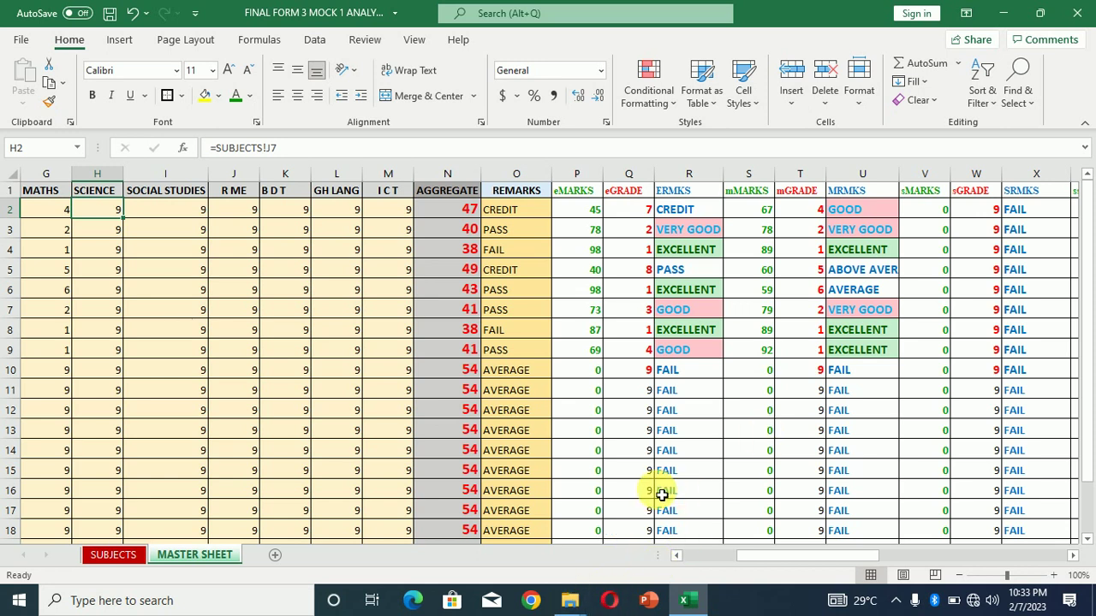
Open FORM 3 MOCK REPORT from the sba folder and let it load the workbook's data
{"action": "left_click", "coordinate": [570, 602]}
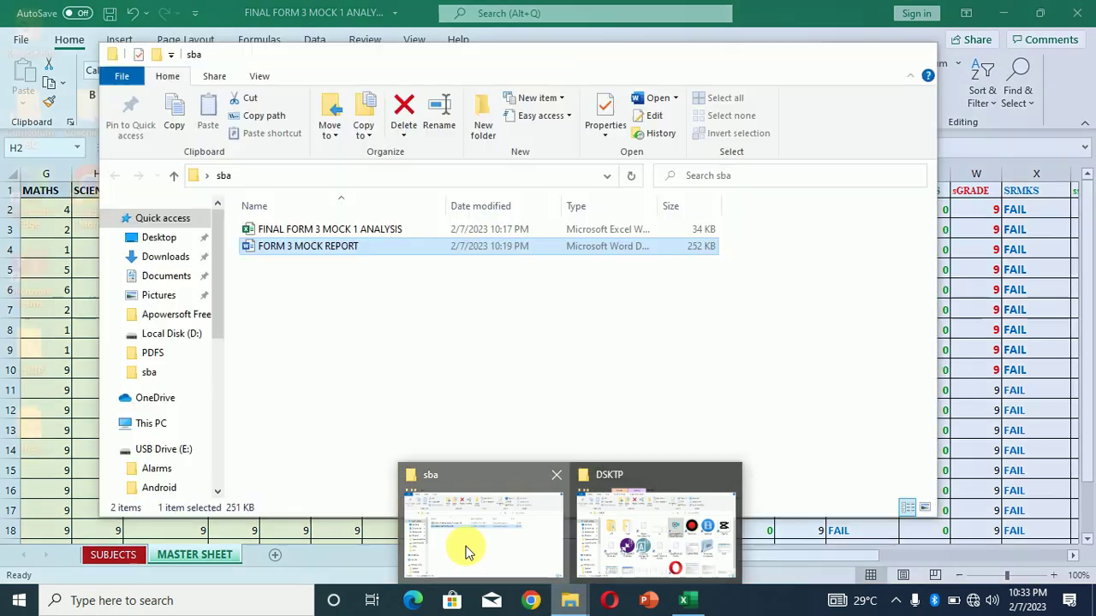
{"action": "left_click", "coordinate": [466, 546]}
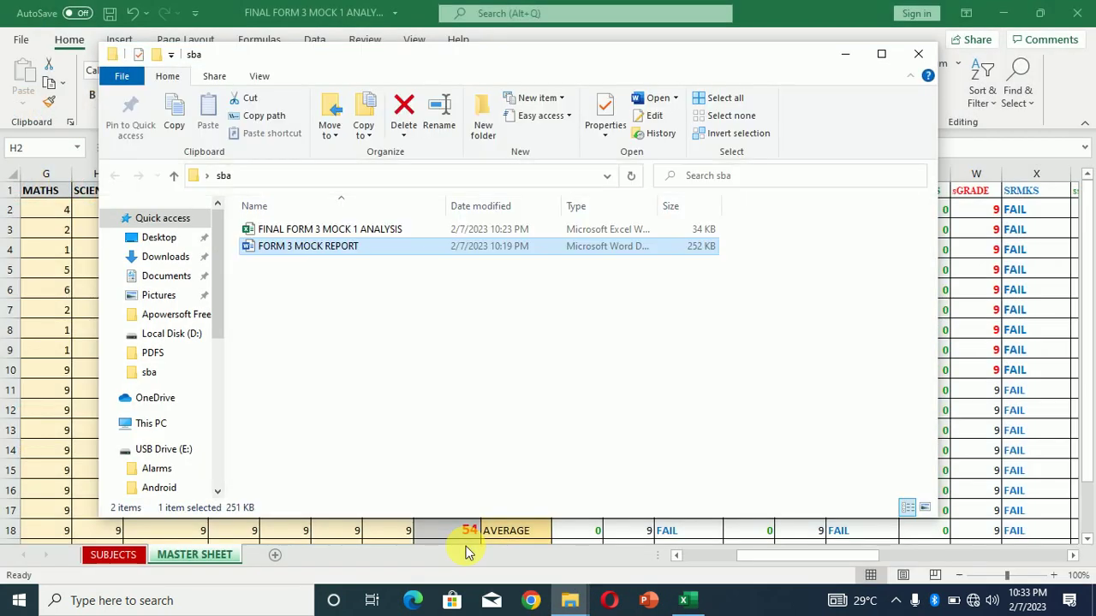
{"action": "double_click", "coordinate": [274, 254]}
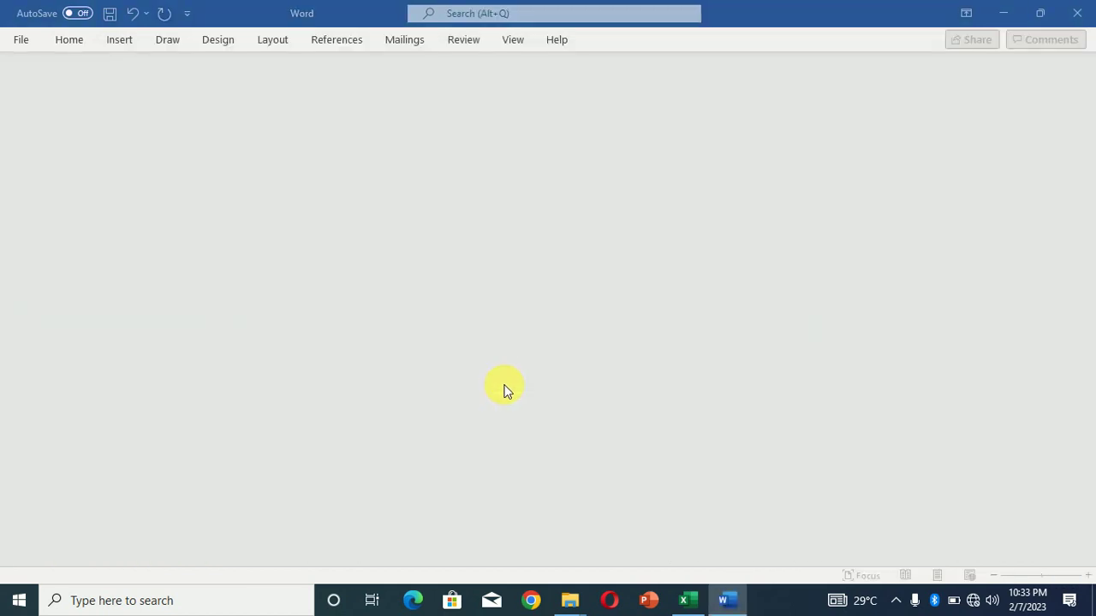
{"action": "left_click", "coordinate": [516, 360]}
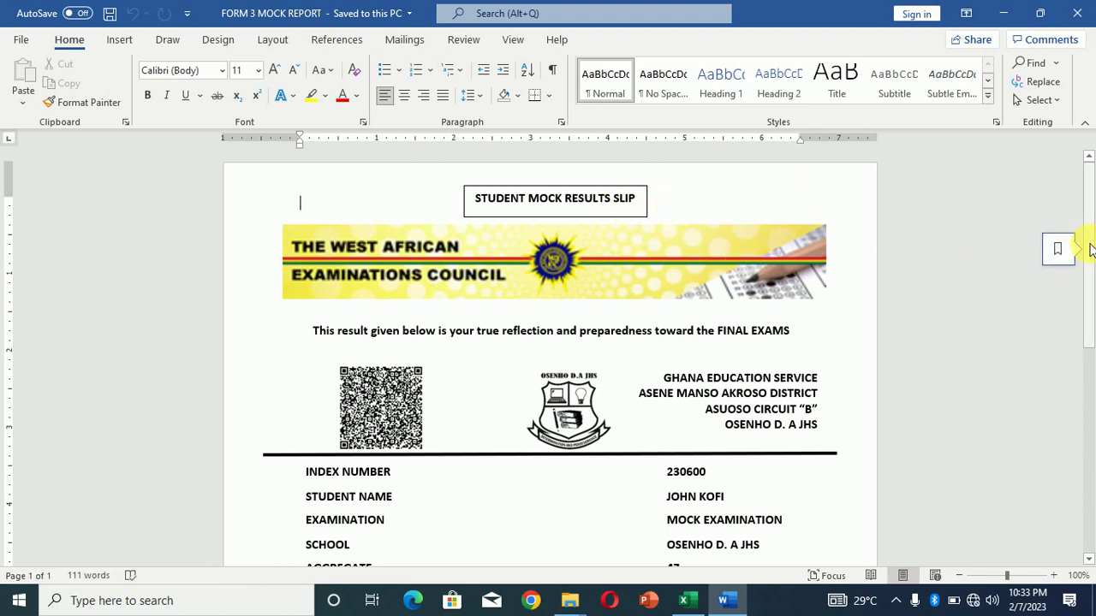
Scroll through the merged slip showing aggregate 47, English 45 CREDIT and Mathematics 67 GOOD
{"action": "left_click_drag", "start_coordinate": [1091, 272], "coordinate": [1089, 302]}
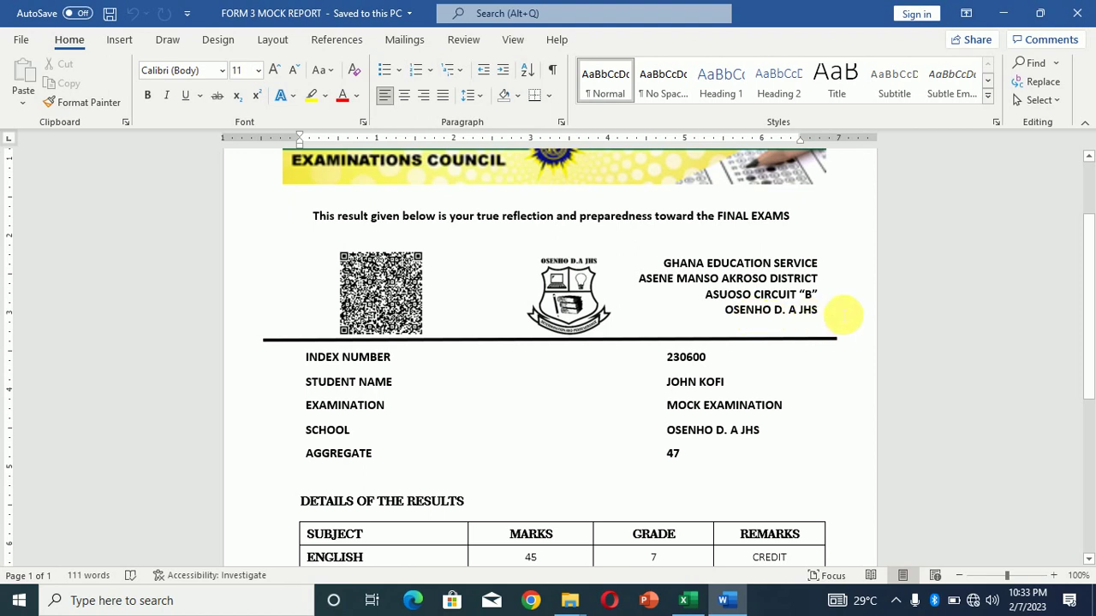
{"action": "scroll", "coordinate": [1087, 359], "scroll_direction": "down", "scroll_amount": 3}
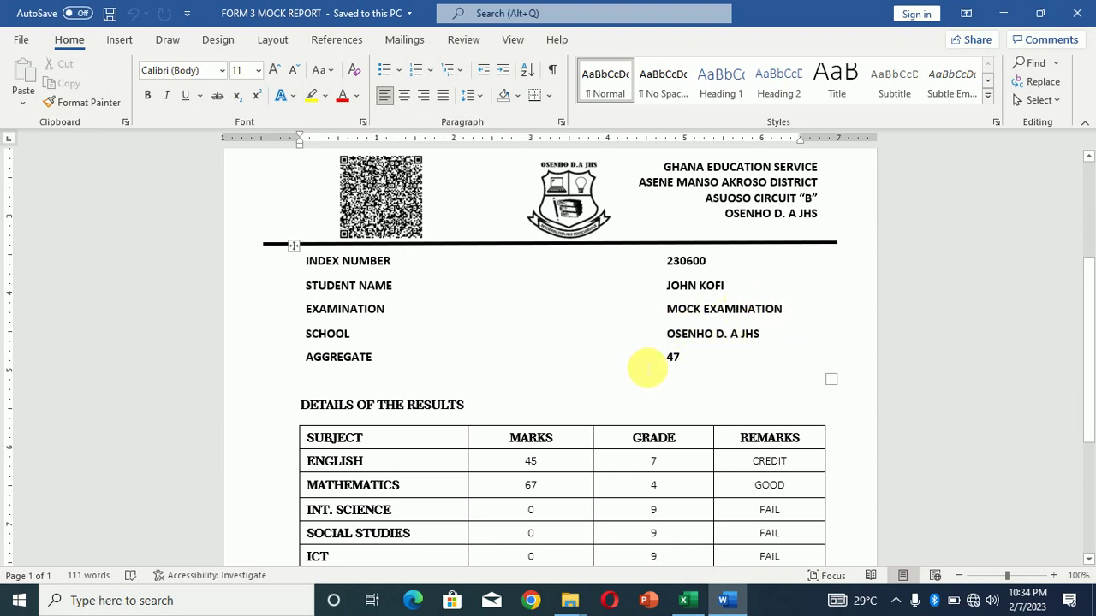
Bring Excel's MASTER SHEET forward, return to column A, and zoom out to 82% to show names through aggregates
{"action": "left_click", "coordinate": [684, 600]}
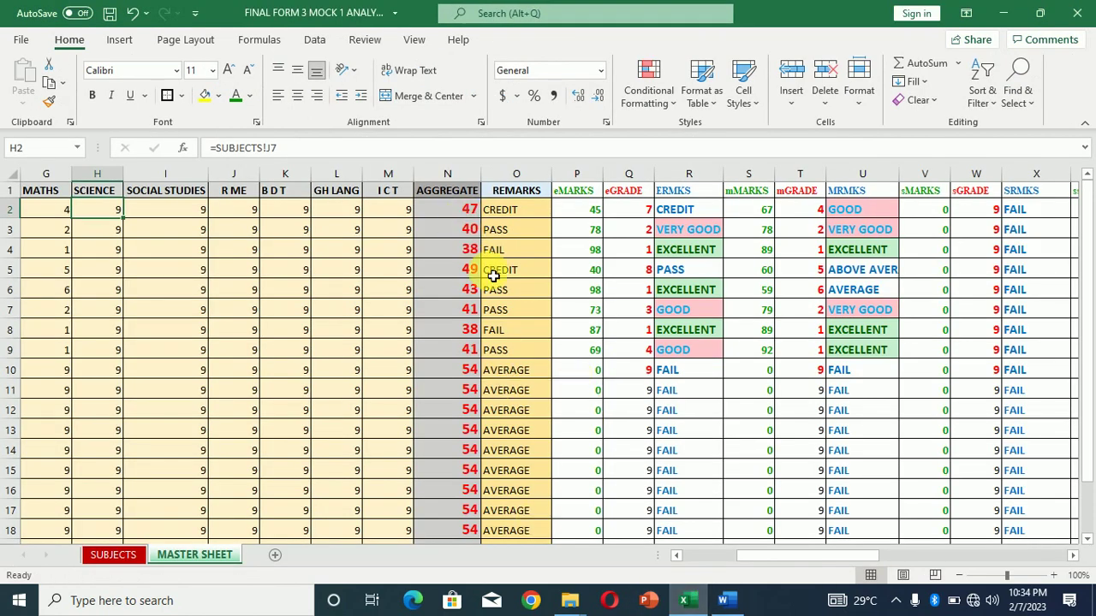
{"action": "left_click", "coordinate": [721, 556]}
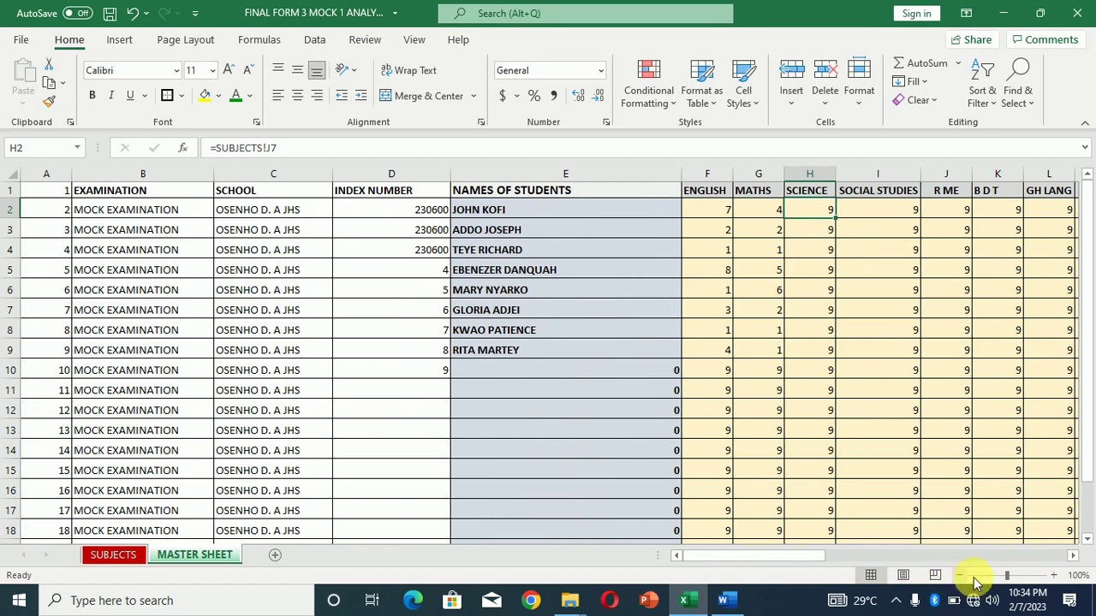
{"action": "left_click_drag", "start_coordinate": [1007, 580], "coordinate": [1003, 579]}
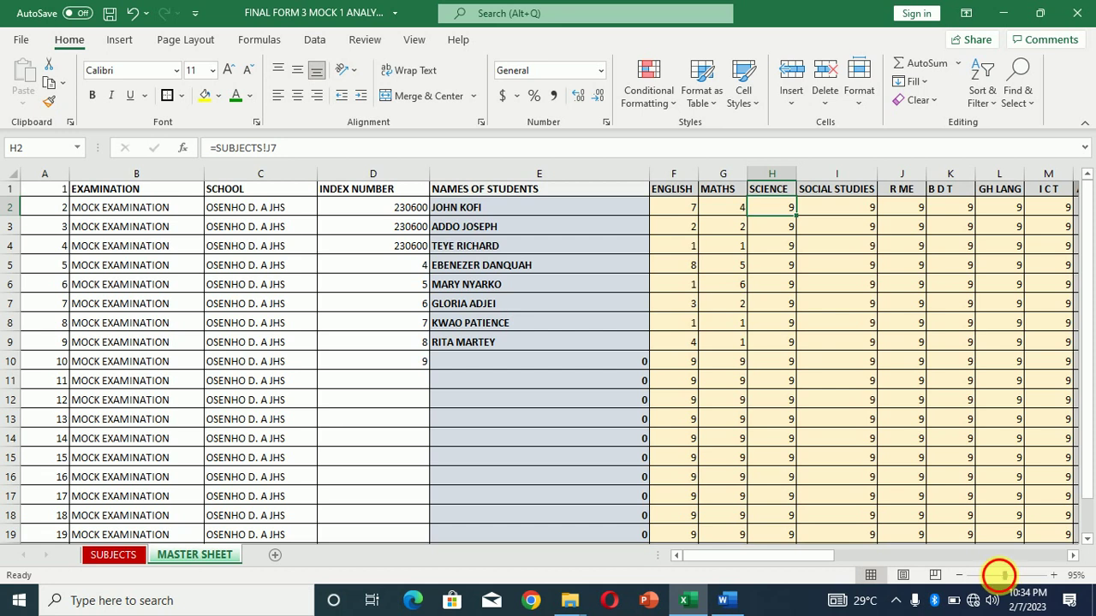
{"action": "left_click_drag", "start_coordinate": [1001, 576], "coordinate": [998, 576]}
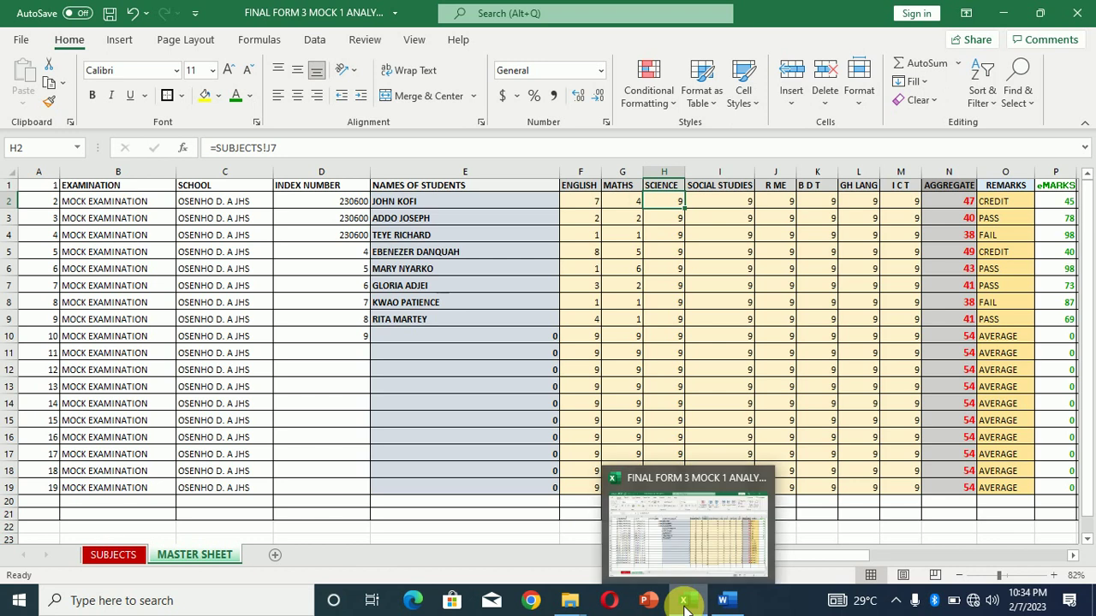
Switch to Word and scroll to the first student's results table (112 out of 800) and headteacher remark
{"action": "left_click", "coordinate": [723, 602]}
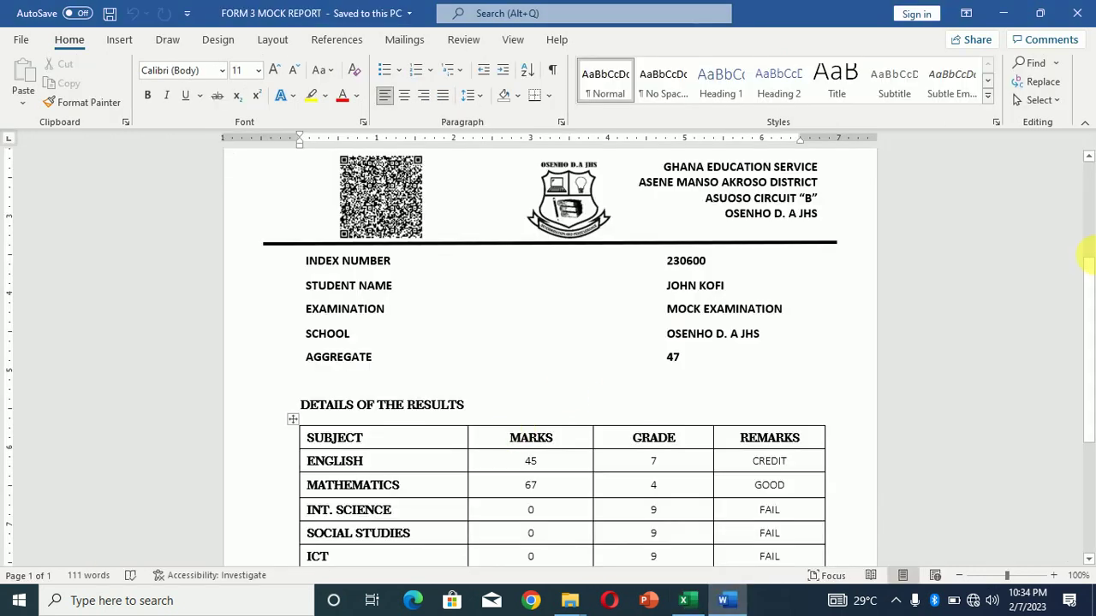
{"action": "left_click_drag", "start_coordinate": [1091, 285], "coordinate": [1091, 433]}
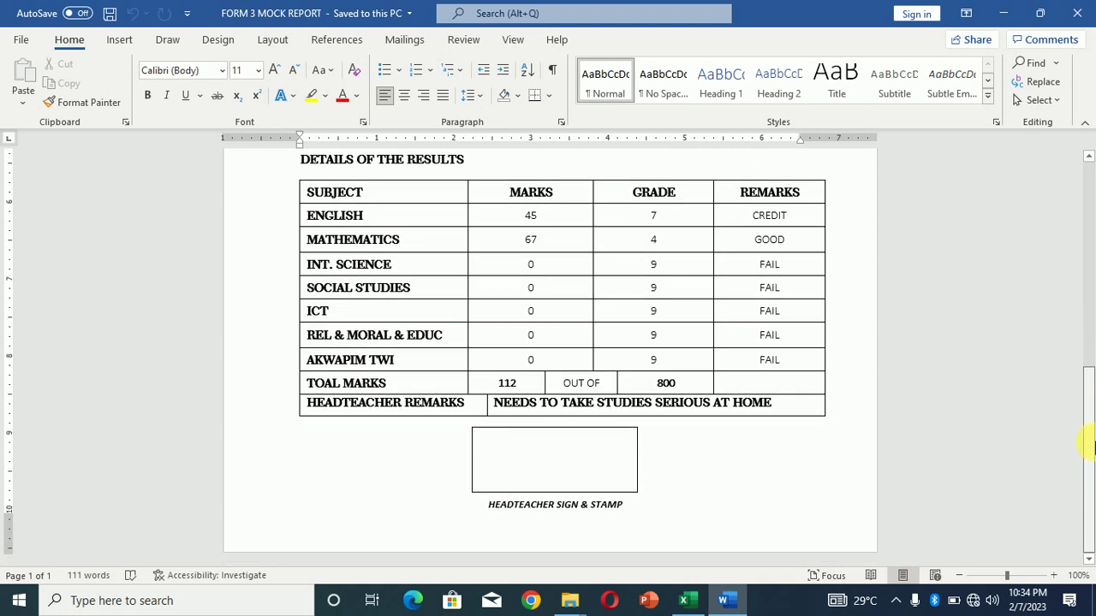
{"action": "left_click_drag", "start_coordinate": [1089, 445], "coordinate": [1084, 393]}
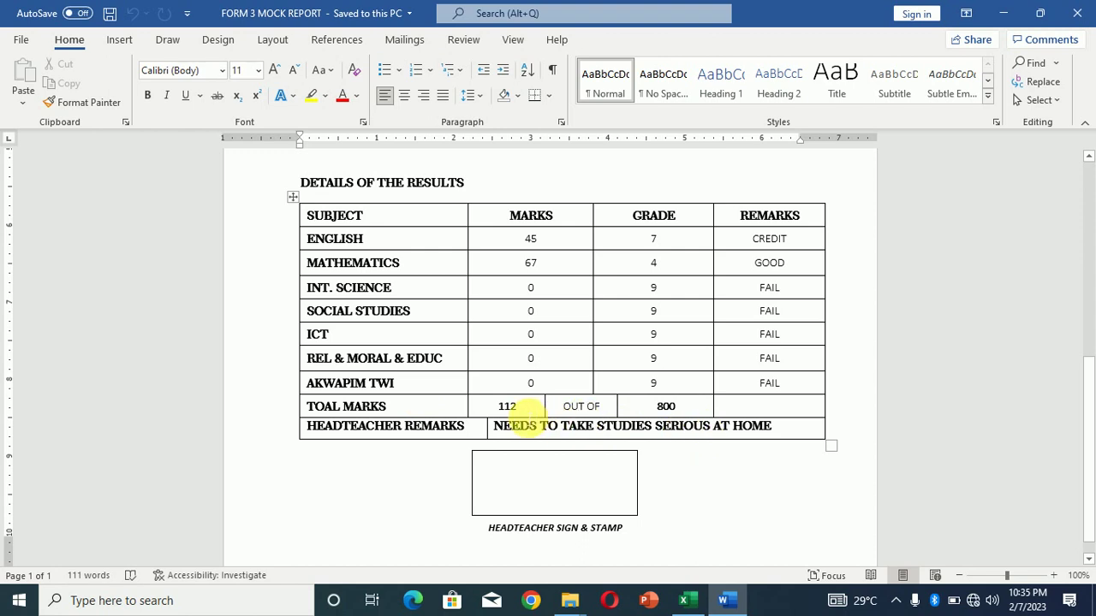
{"action": "left_click", "coordinate": [688, 601]}
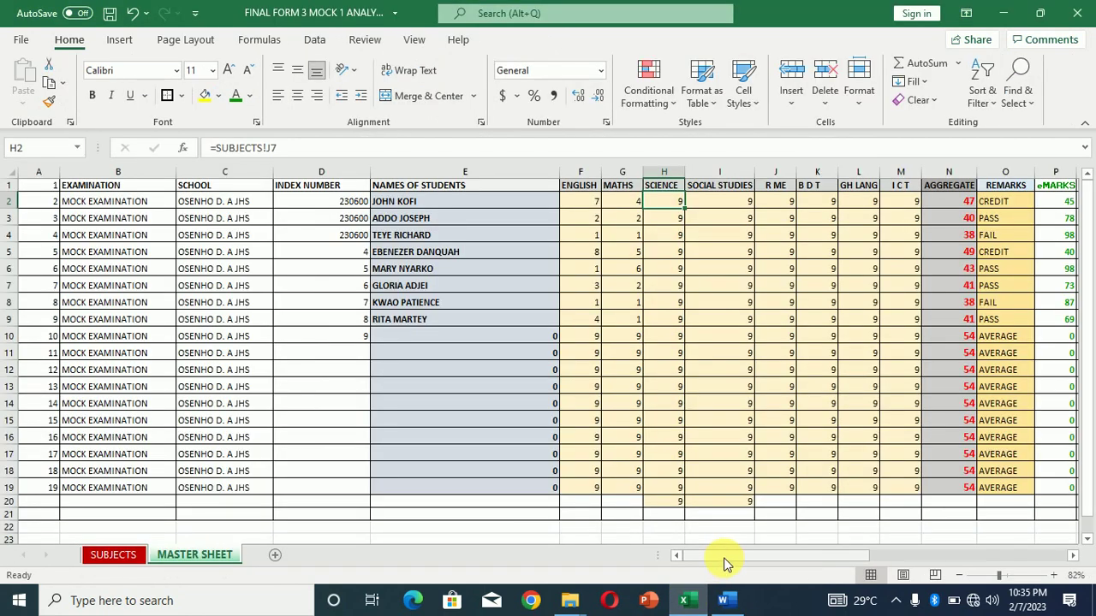
{"action": "left_click_drag", "start_coordinate": [792, 555], "coordinate": [1060, 560]}
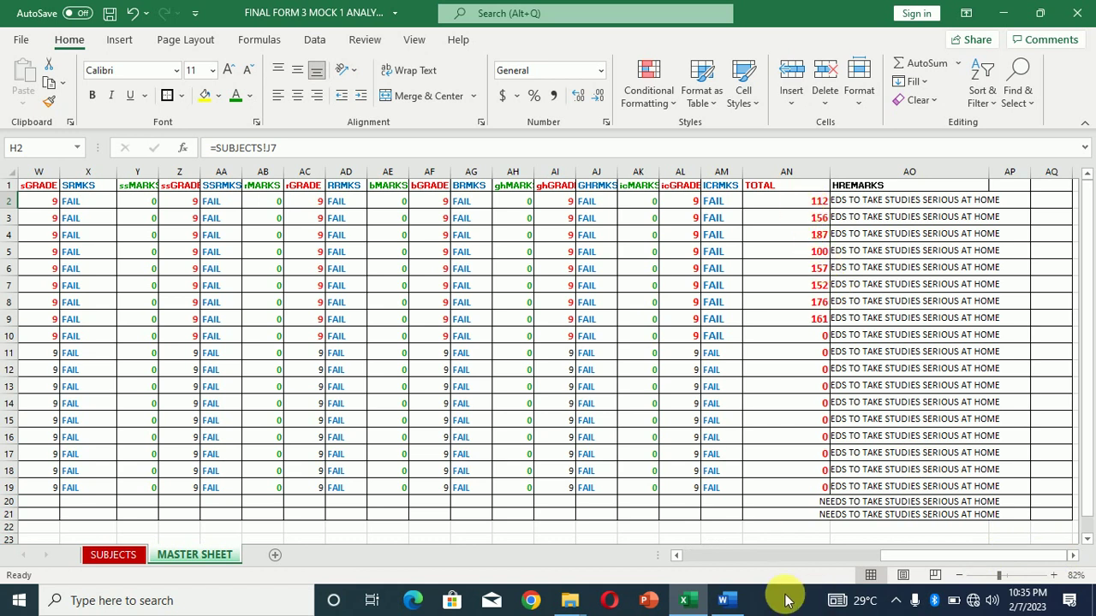
{"action": "left_click", "coordinate": [728, 602]}
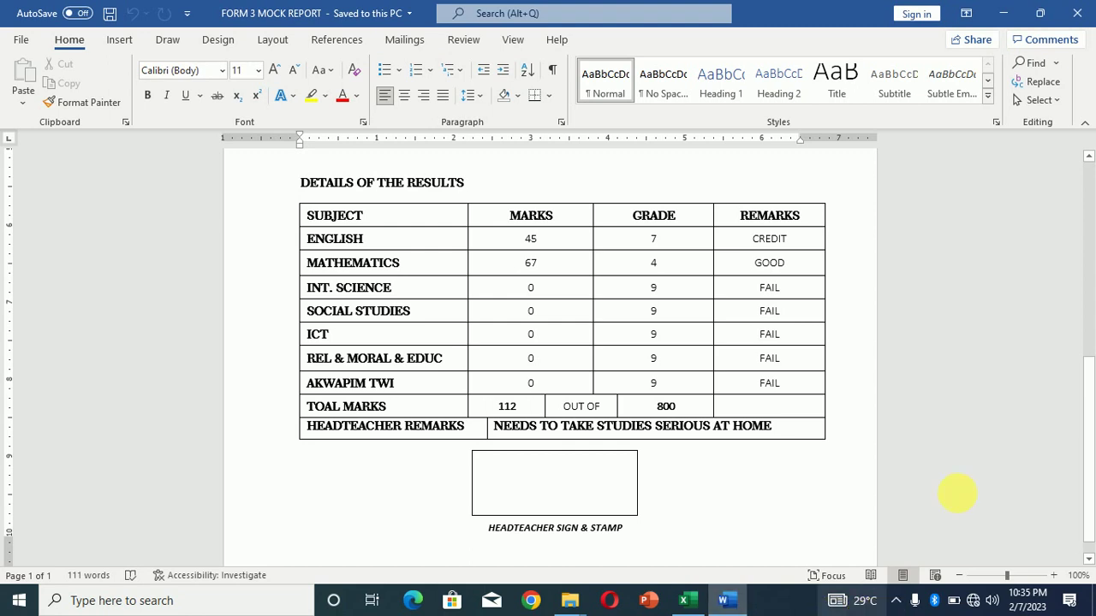
Scroll through the mock report and preview the second student's merged results slip
{"action": "left_click_drag", "start_coordinate": [1087, 477], "coordinate": [1091, 220]}
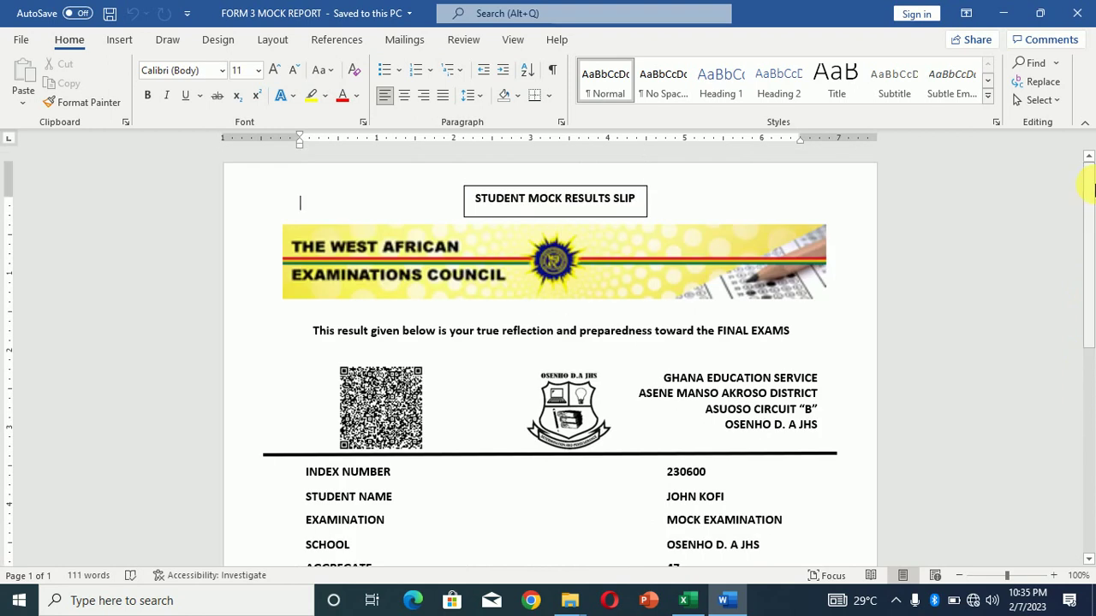
{"action": "left_click_drag", "start_coordinate": [1088, 180], "coordinate": [1091, 335]}
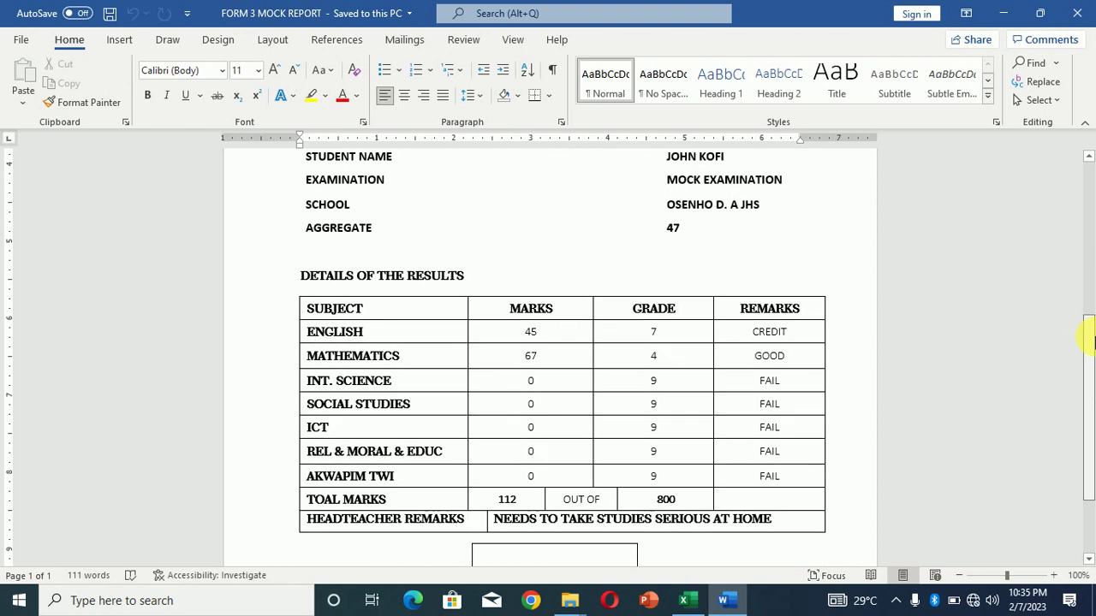
{"action": "left_click", "coordinate": [404, 45]}
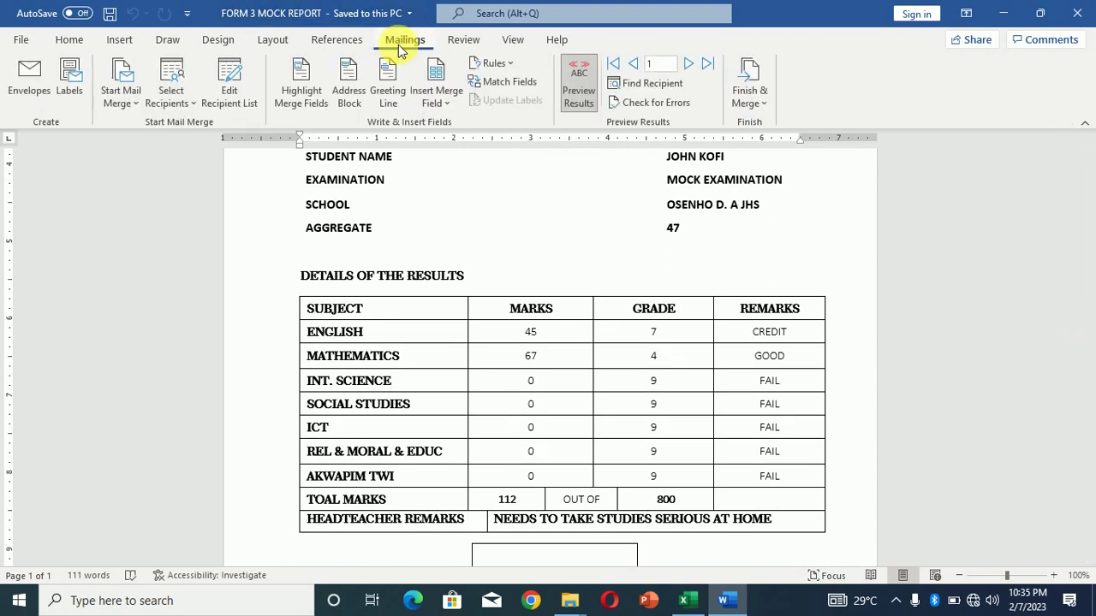
{"action": "left_click", "coordinate": [688, 63]}
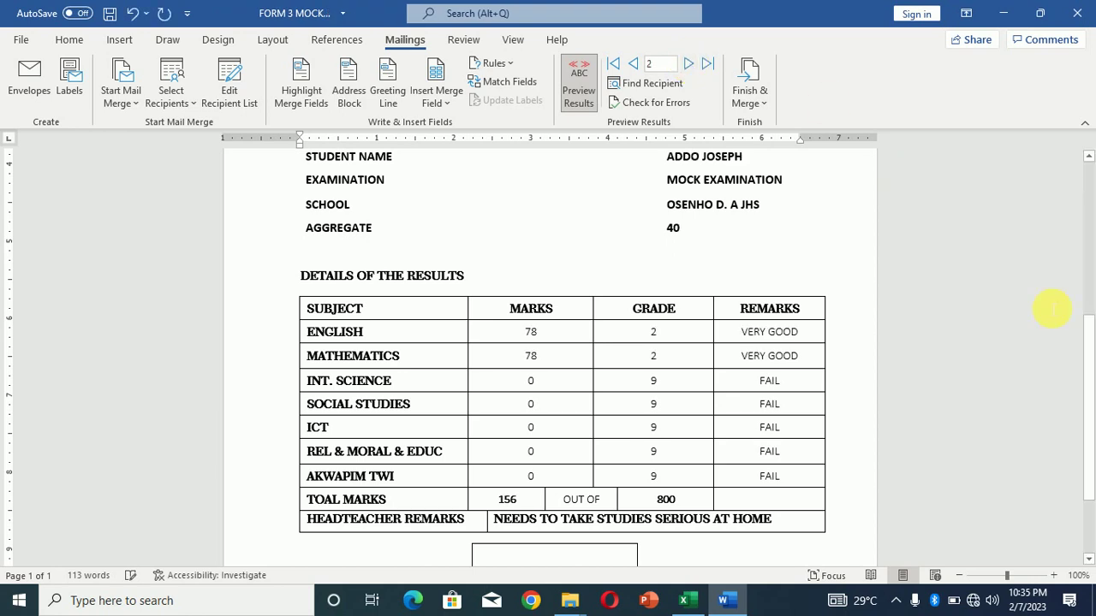
Advance through records three and four to the fifth student's slip: aggregate 43, total 157 out of 800
{"action": "left_click", "coordinate": [1086, 378]}
{"action": "left_click_drag", "start_coordinate": [1086, 378], "coordinate": [1082, 357]}
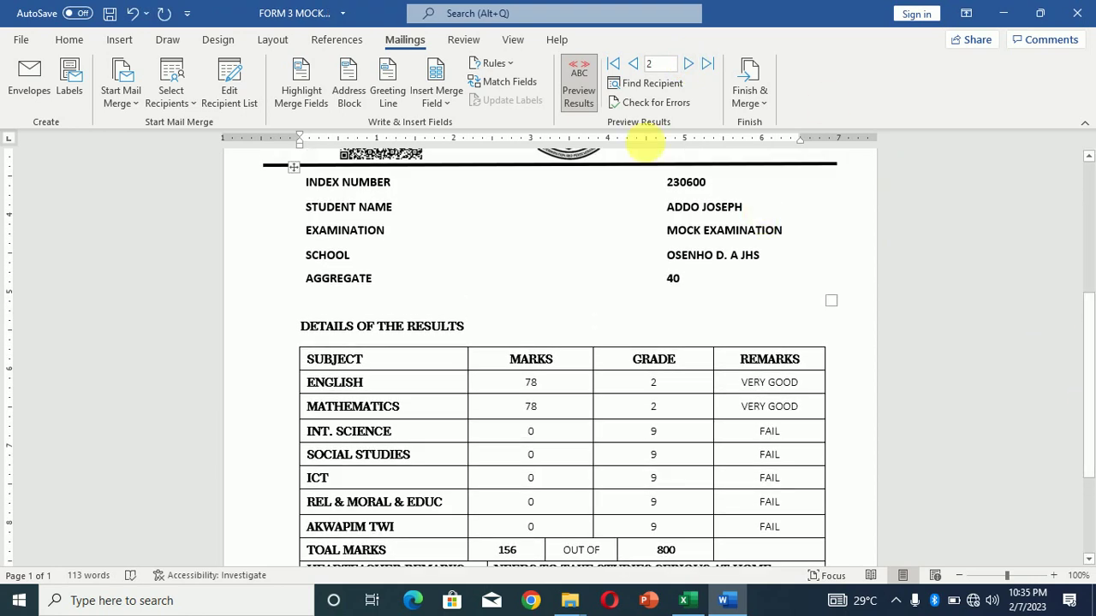
{"action": "left_click", "coordinate": [689, 70]}
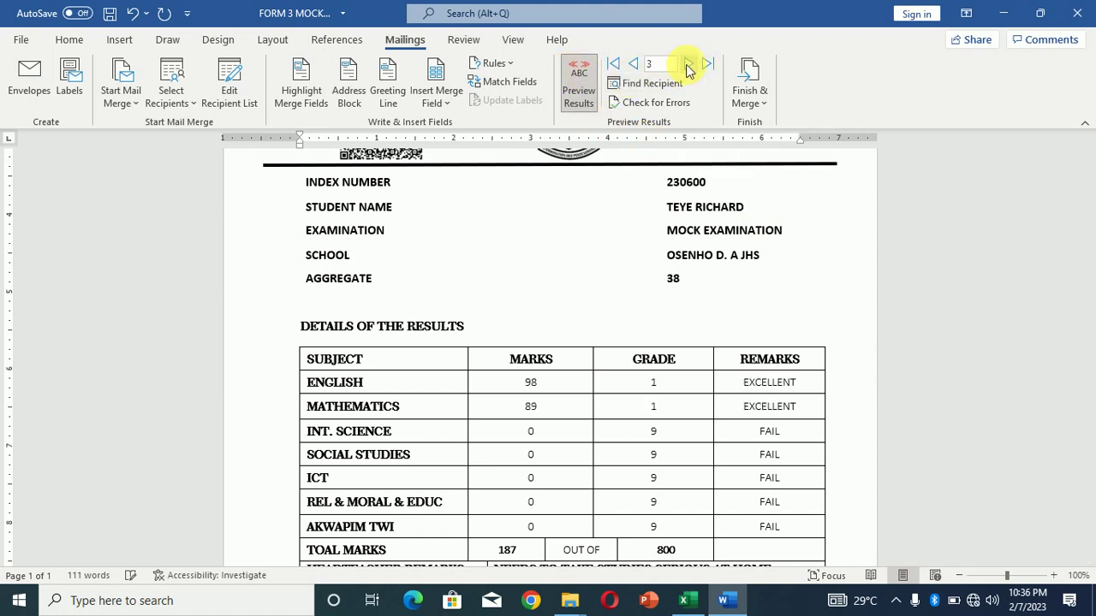
{"action": "left_click", "coordinate": [690, 65]}
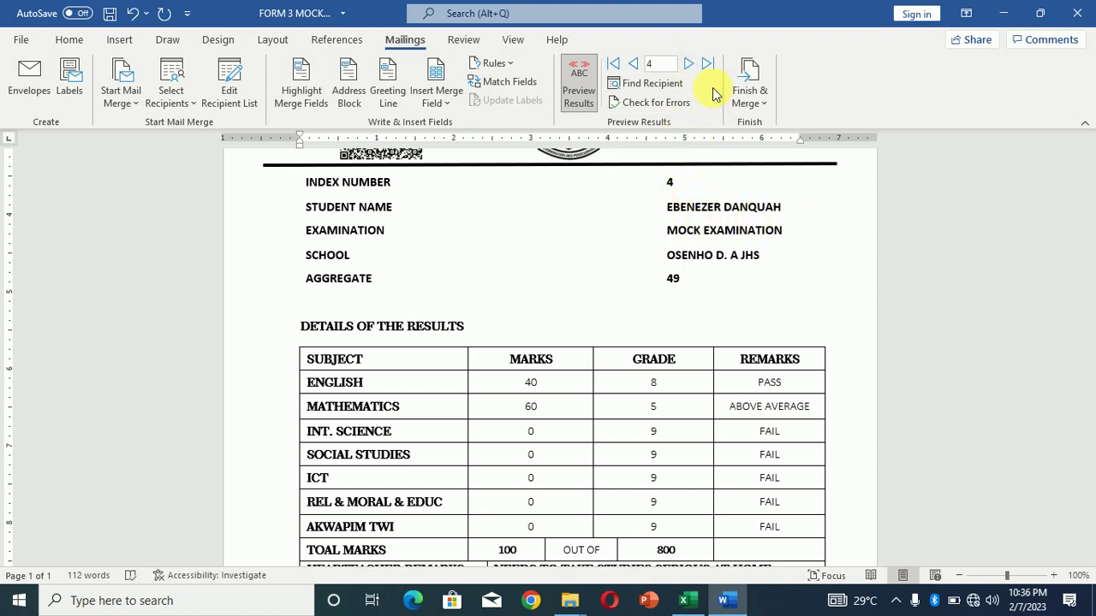
{"action": "left_click", "coordinate": [690, 65]}
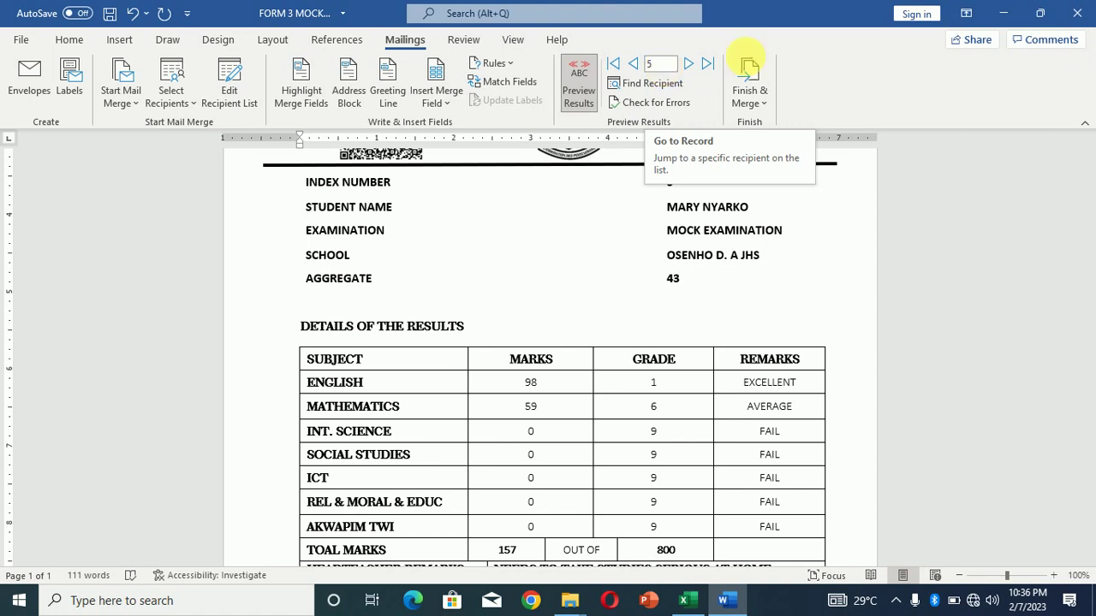
{"action": "scroll", "coordinate": [1093, 199], "scroll_direction": "up", "scroll_amount": 4}
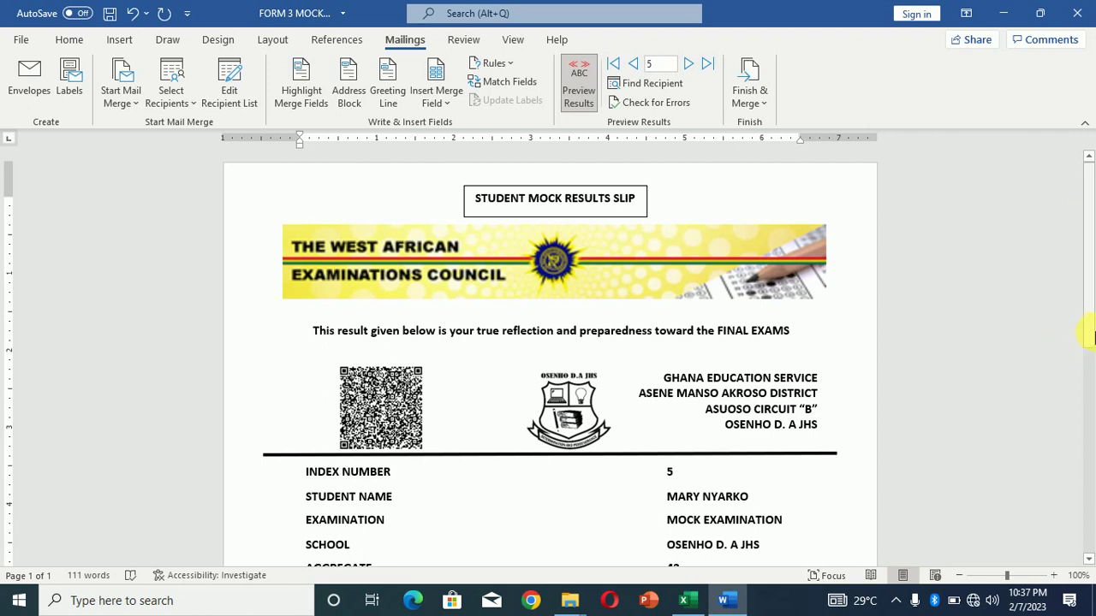
{"action": "left_click_drag", "start_coordinate": [1087, 337], "coordinate": [1087, 548]}
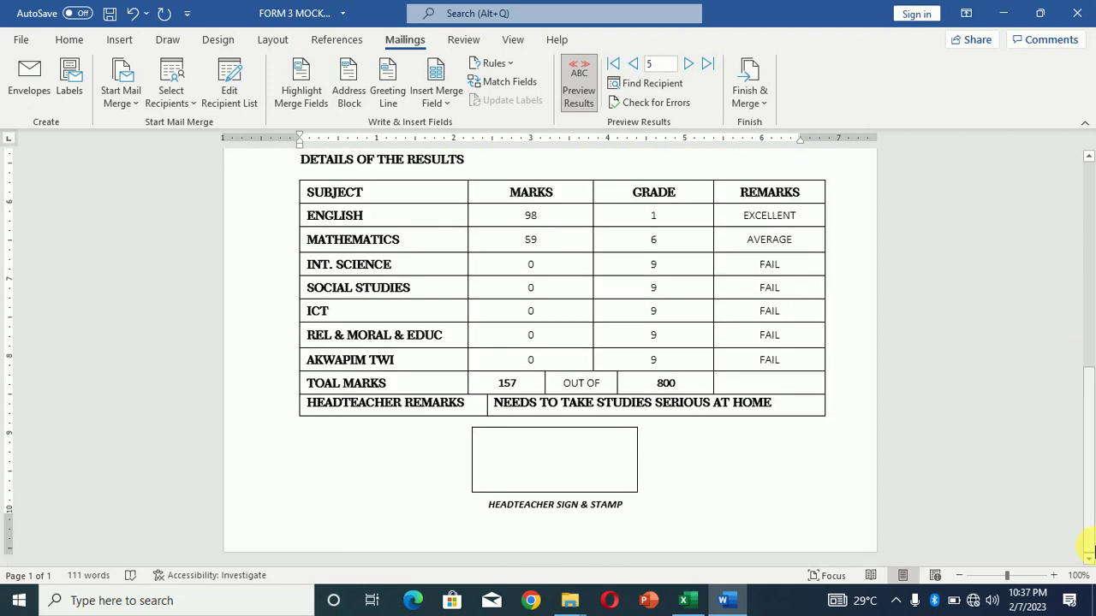